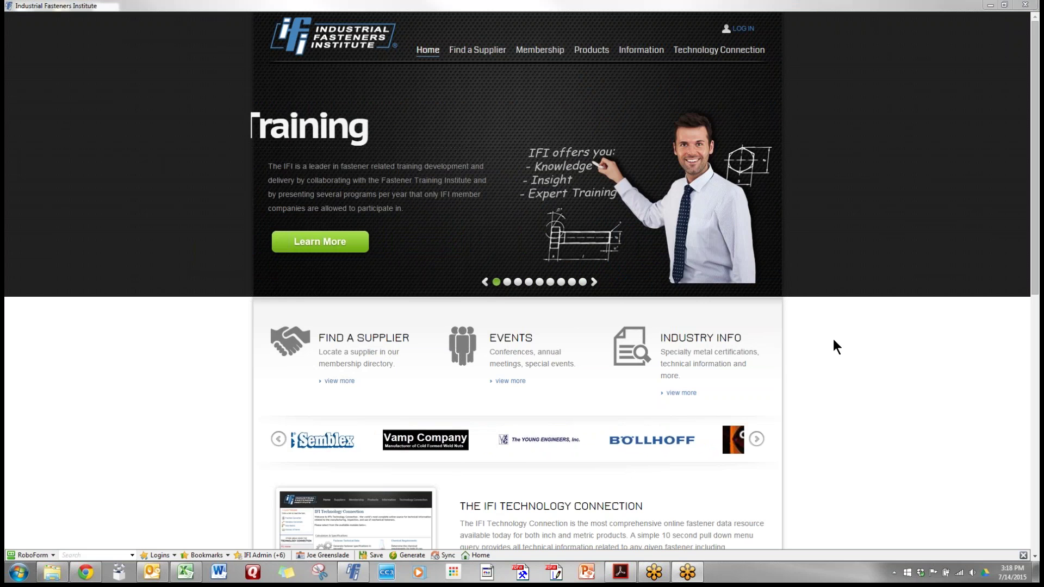
- Log in to the member portal with the saved credentials and open the IFI Technology Connection modules
click(745, 31)
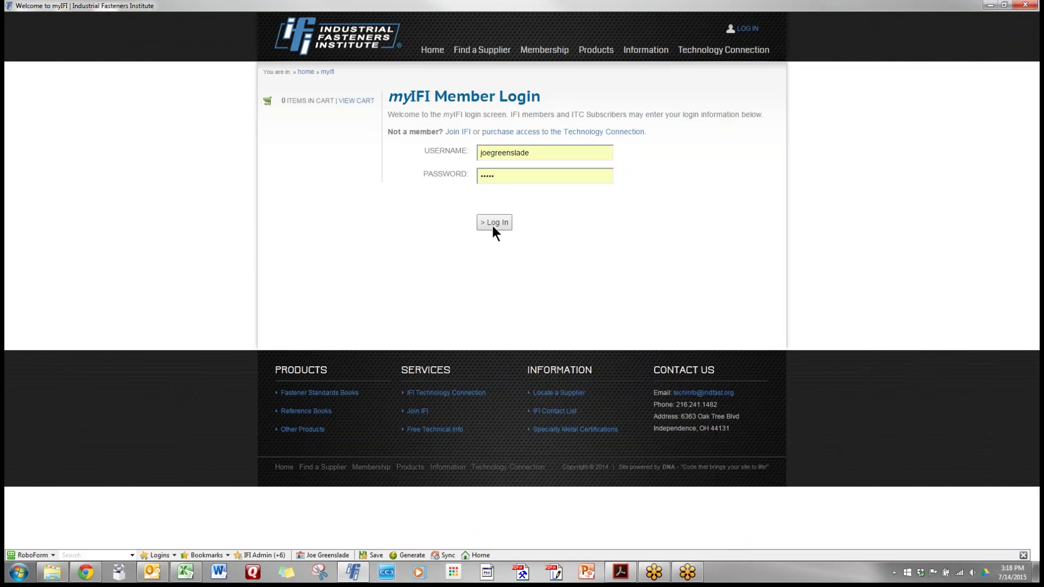
click(493, 226)
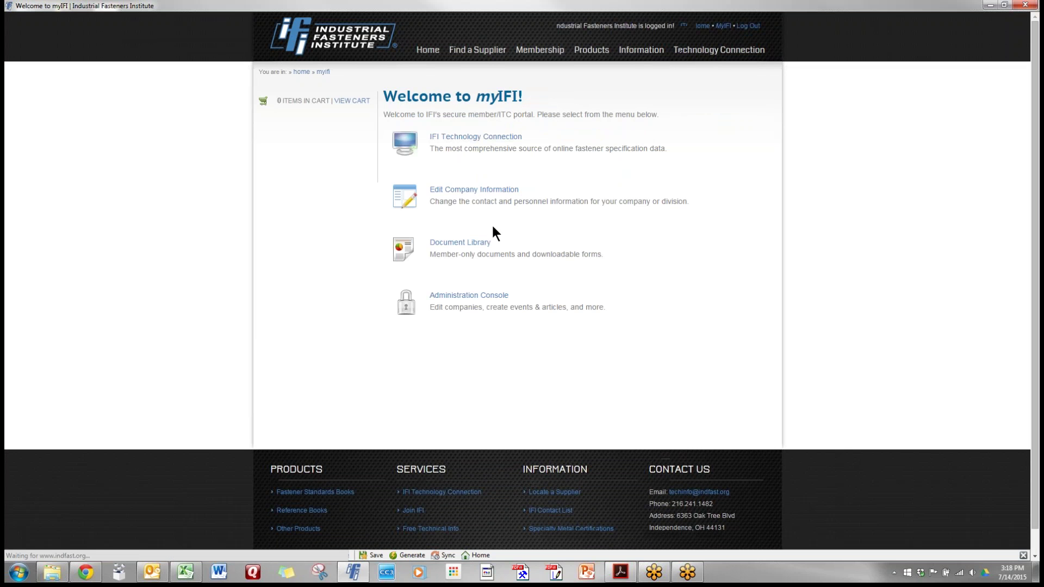
click(465, 137)
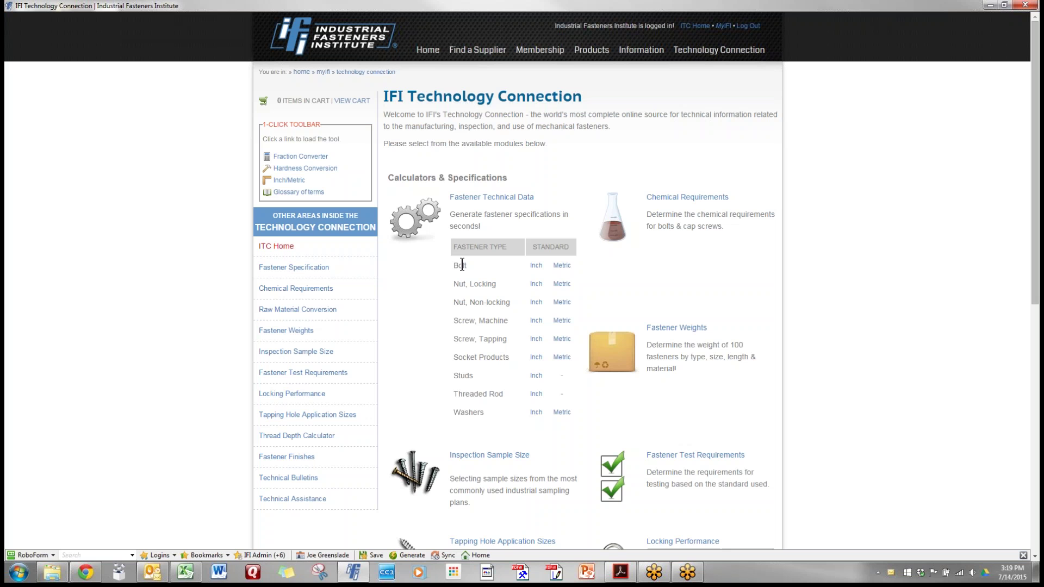
- Choose an inch Hex Cap Screw with SAE J429-2014 Grade 5 and size 1/2
click(536, 267)
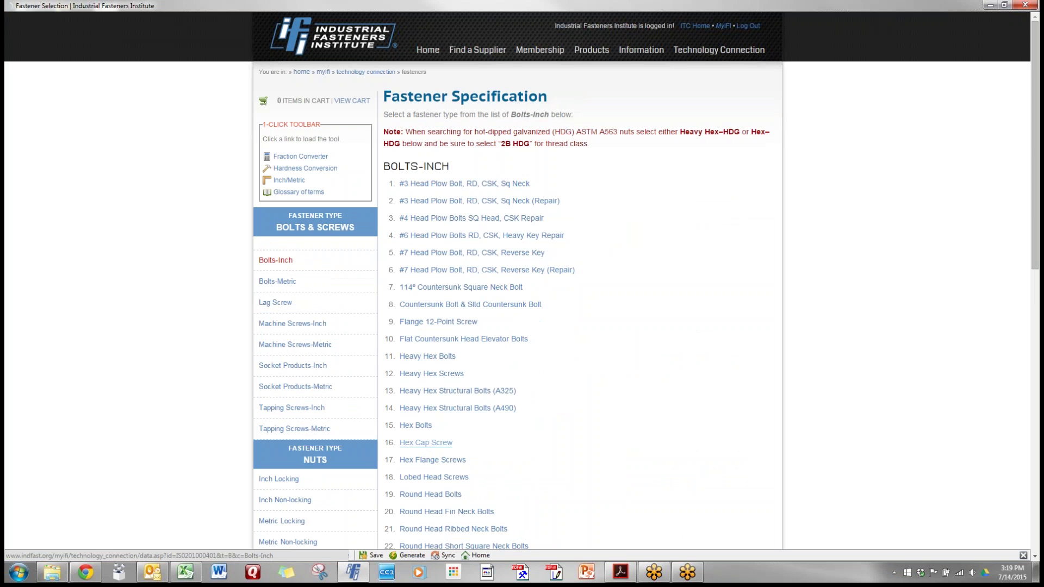
click(426, 442)
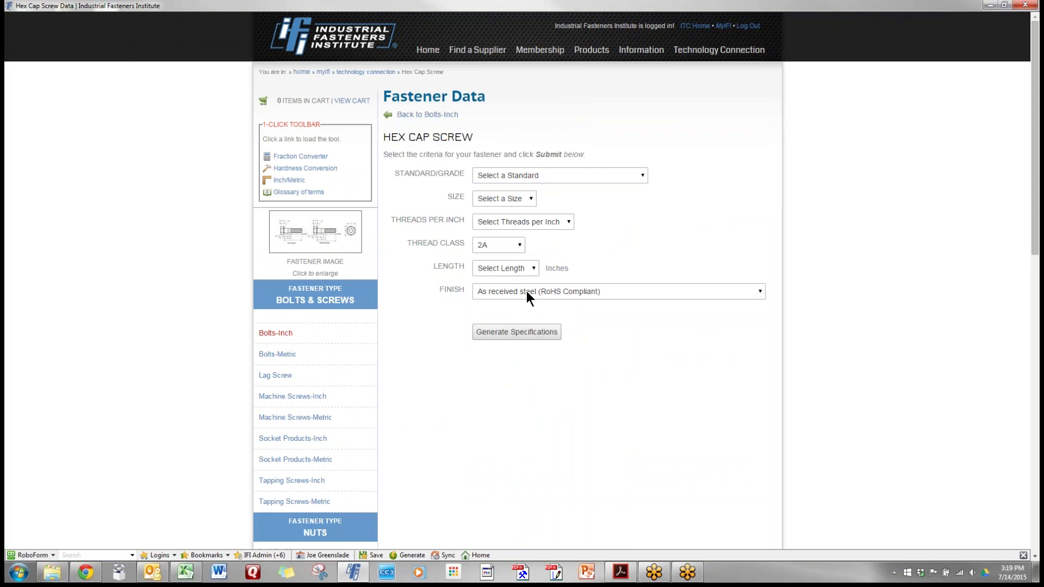
click(643, 175)
click(559, 352)
click(532, 199)
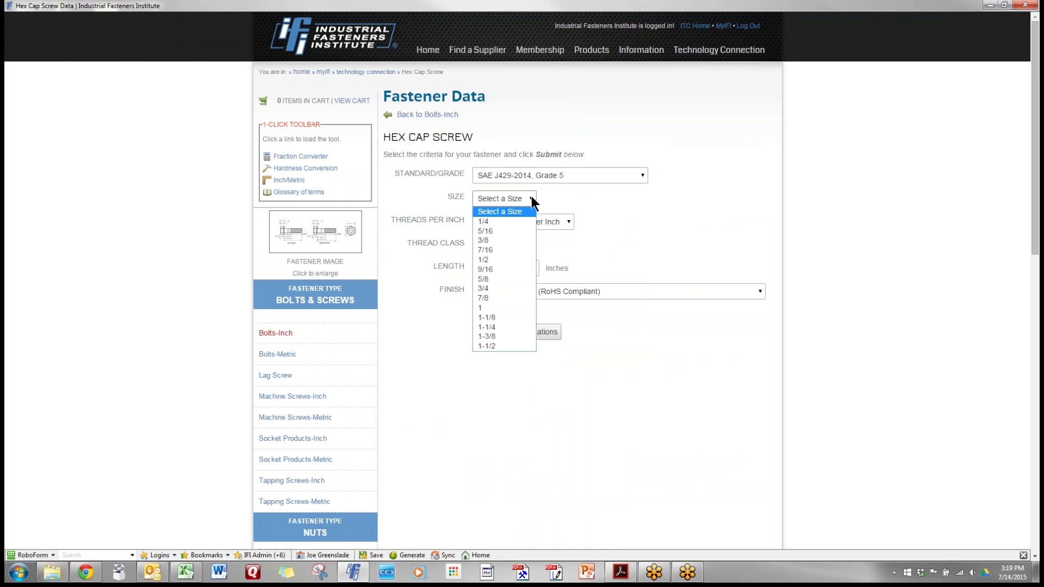
click(512, 260)
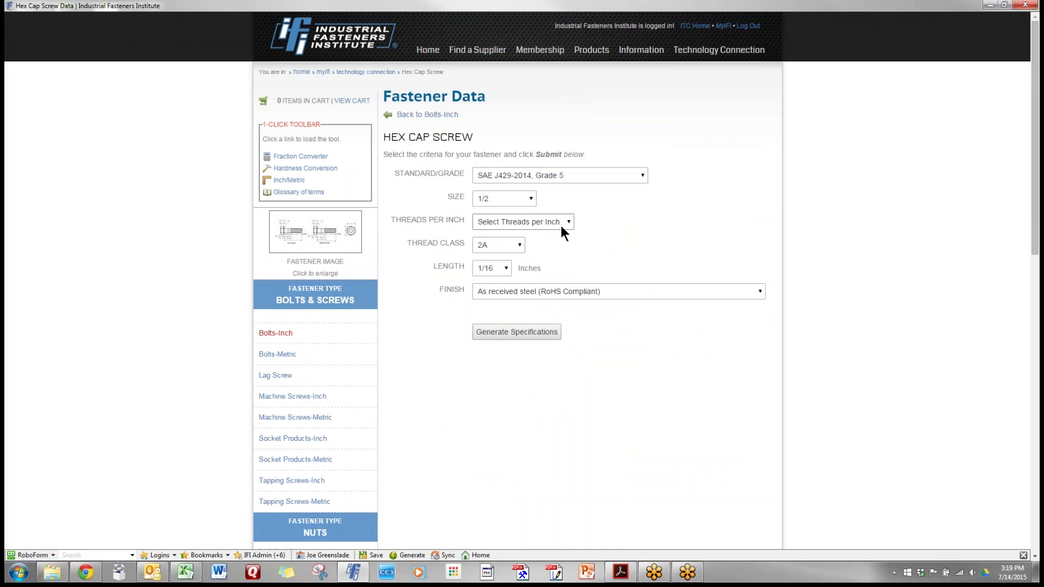
- Set 13 threads per inch, 2A Plated class, 2-inch length and Zinc & Clear (cr3) finish
click(568, 224)
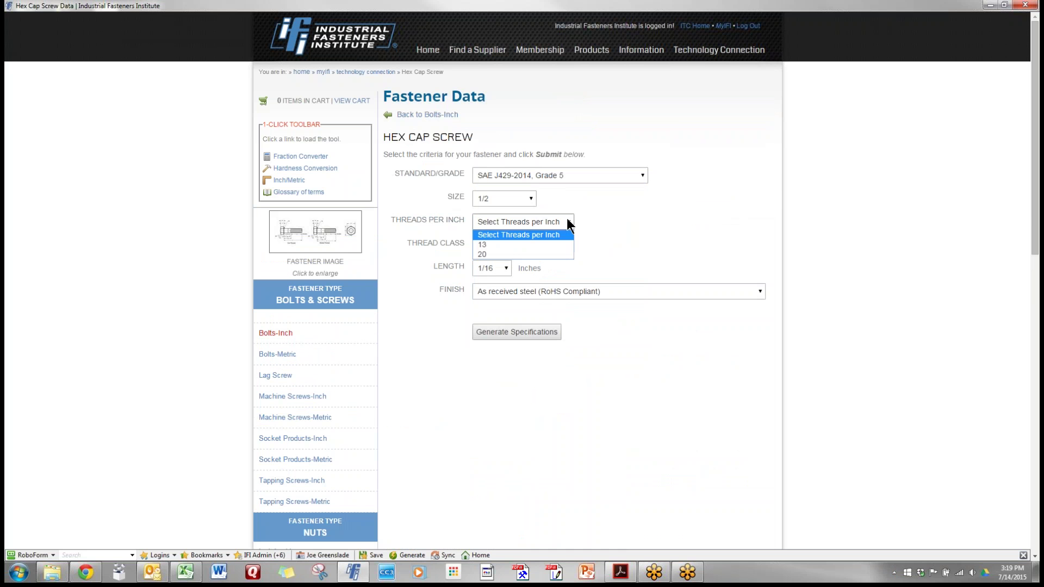
click(517, 244)
click(520, 244)
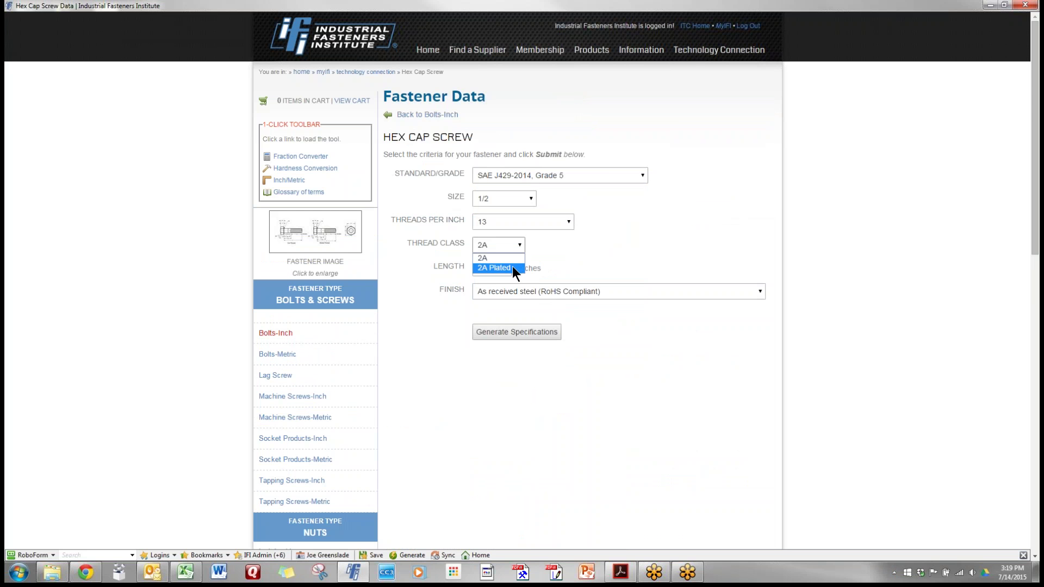
click(514, 269)
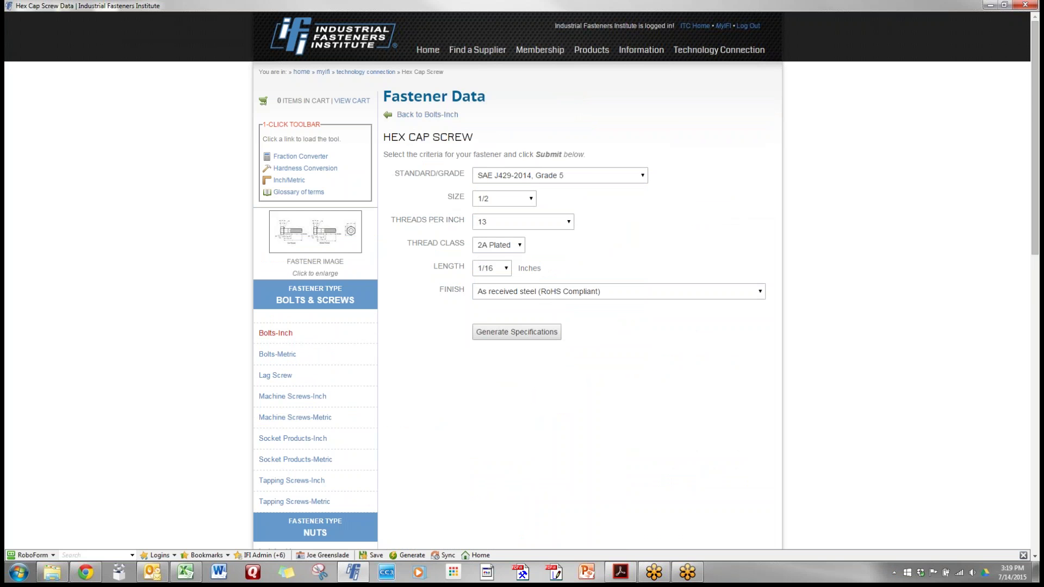
click(507, 266)
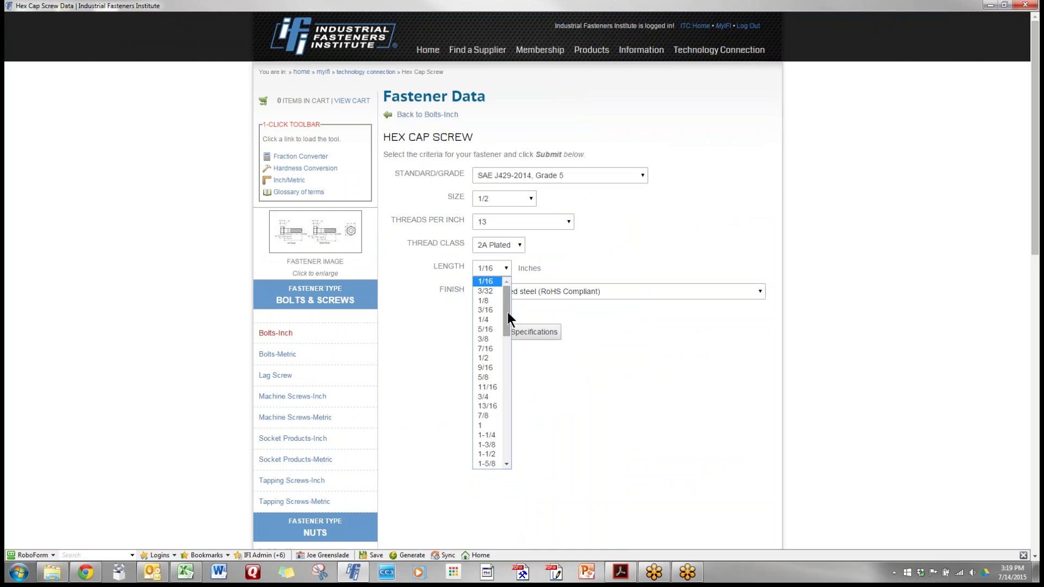
drag(507, 316, 514, 367)
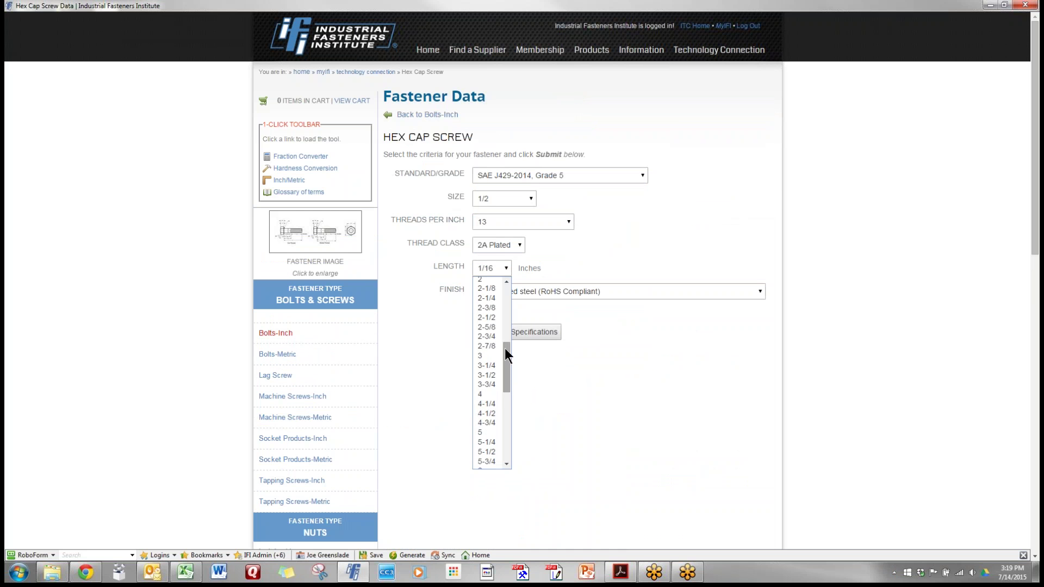
click(480, 278)
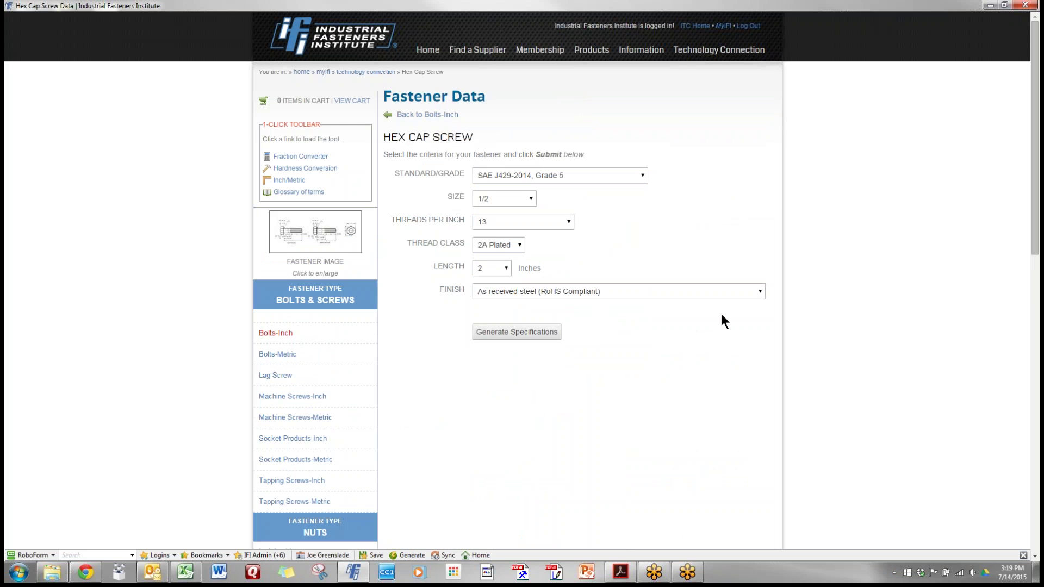
click(759, 294)
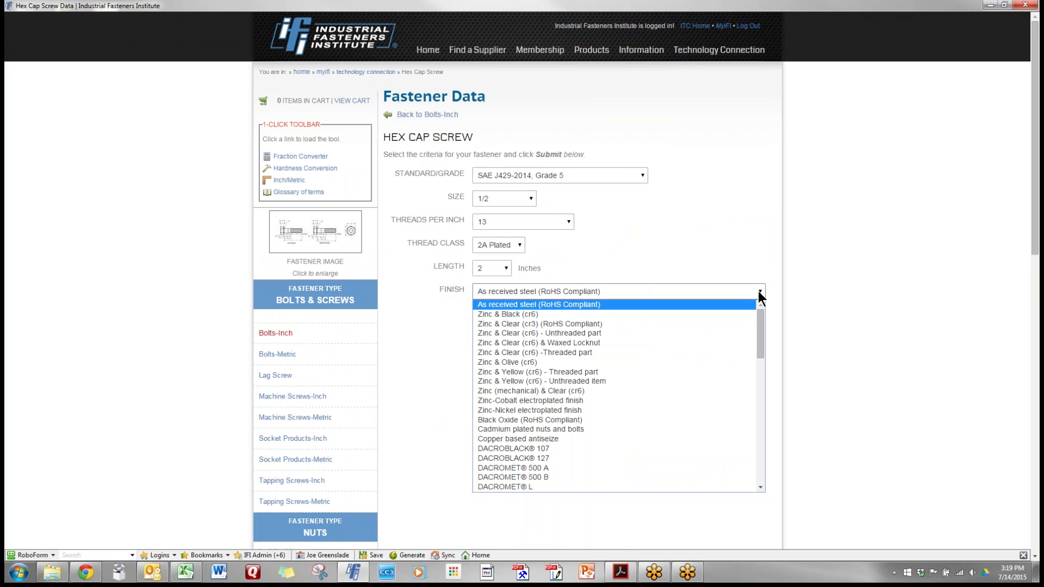
click(598, 323)
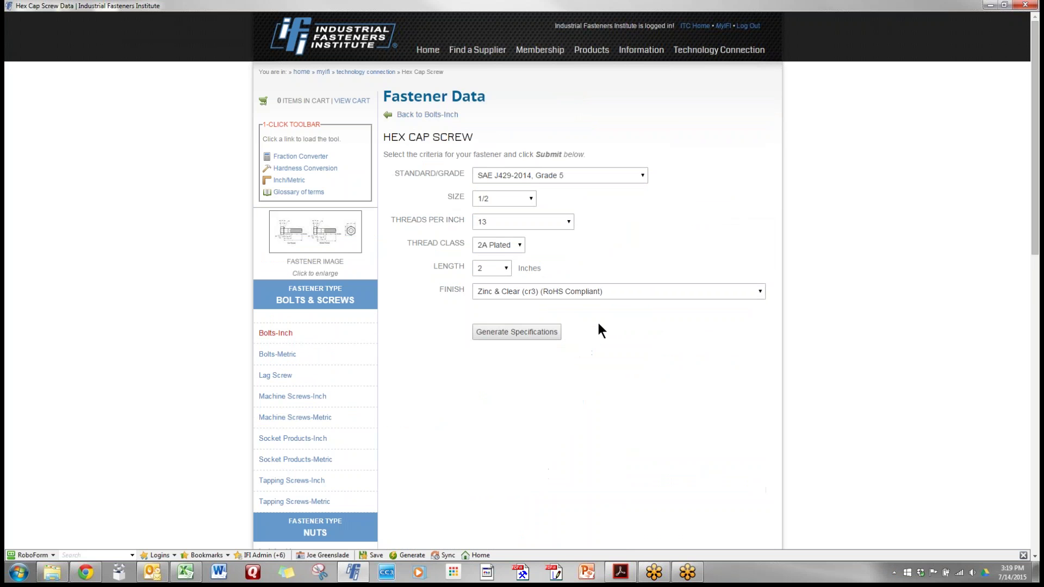
- Generate the 1/2-13 Hex Cap Screw specifications and scroll through the thread and dimensional data
click(518, 331)
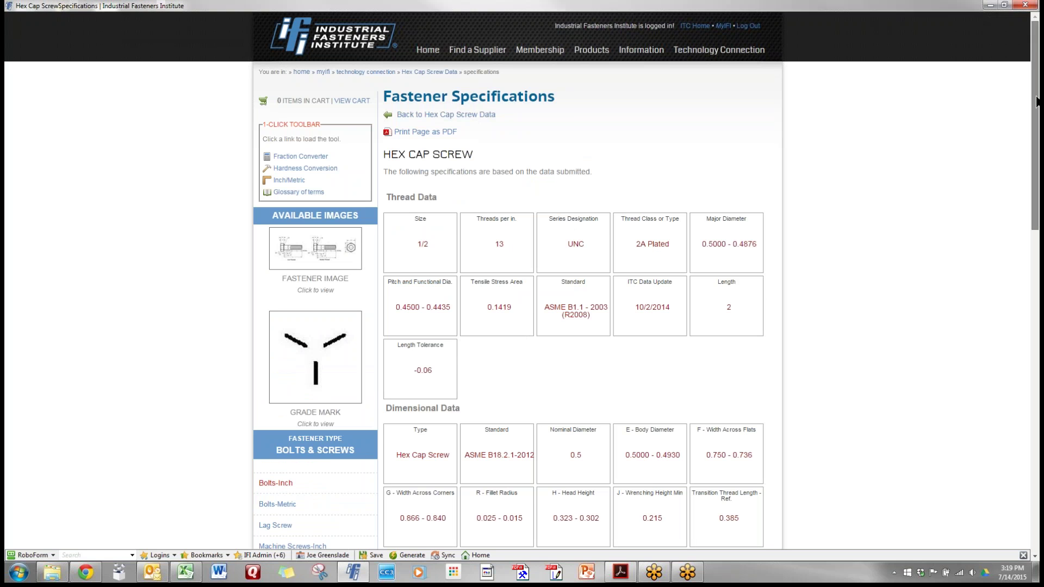
mouse_move(1037, 91)
mouse_down()
mouse_move(1037, 278)
mouse_move(1037, 93)
mouse_up()
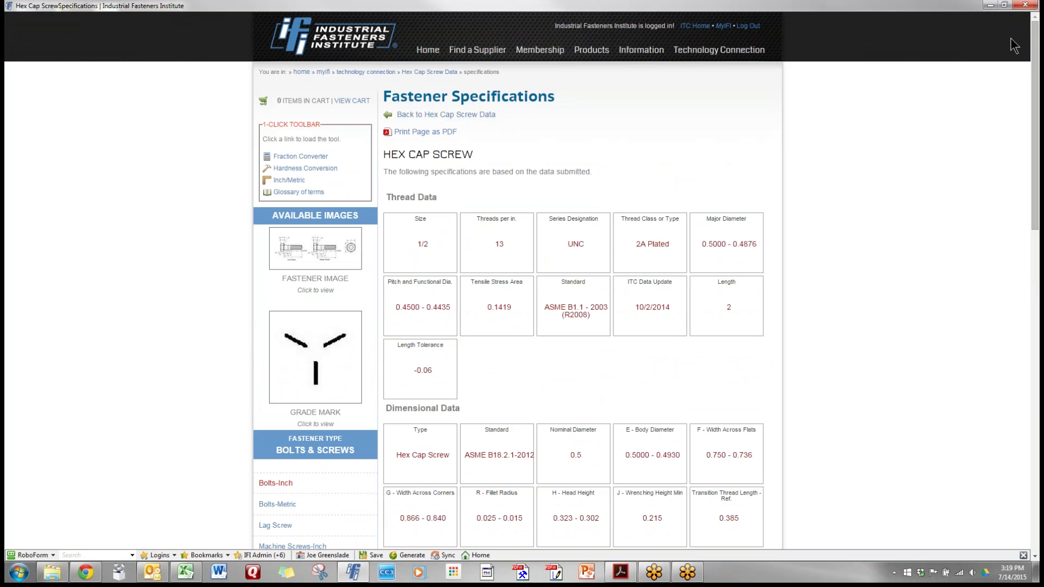
drag(1035, 93, 1036, 284)
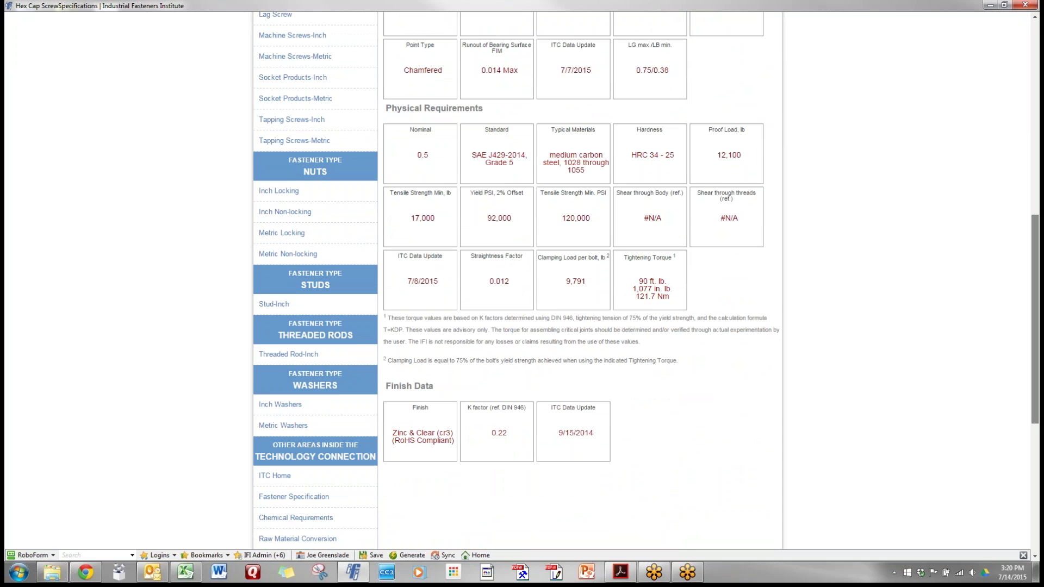
scroll(680, 397, down, 1)
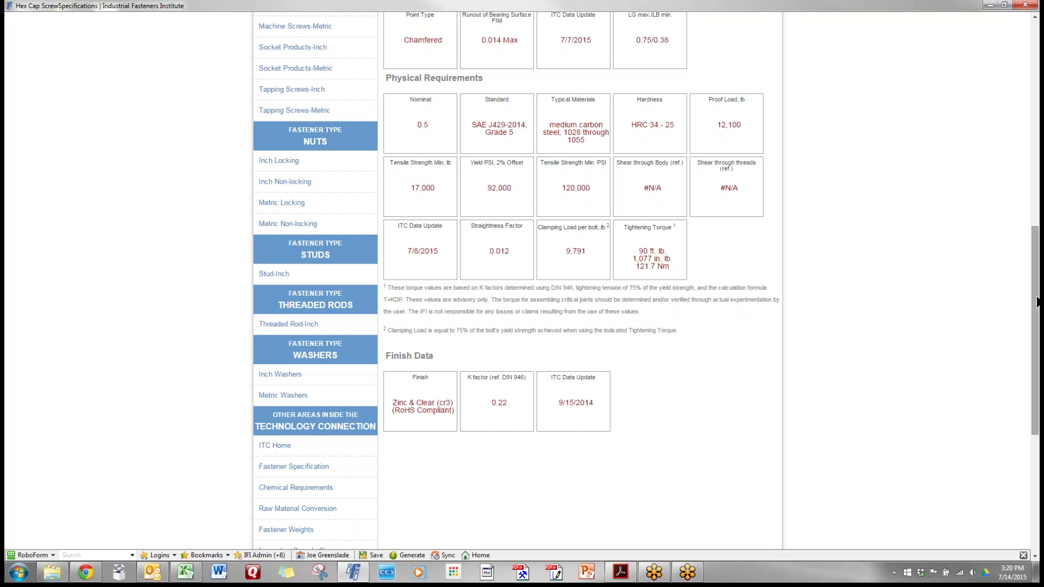
drag(1037, 302, 1024, 90)
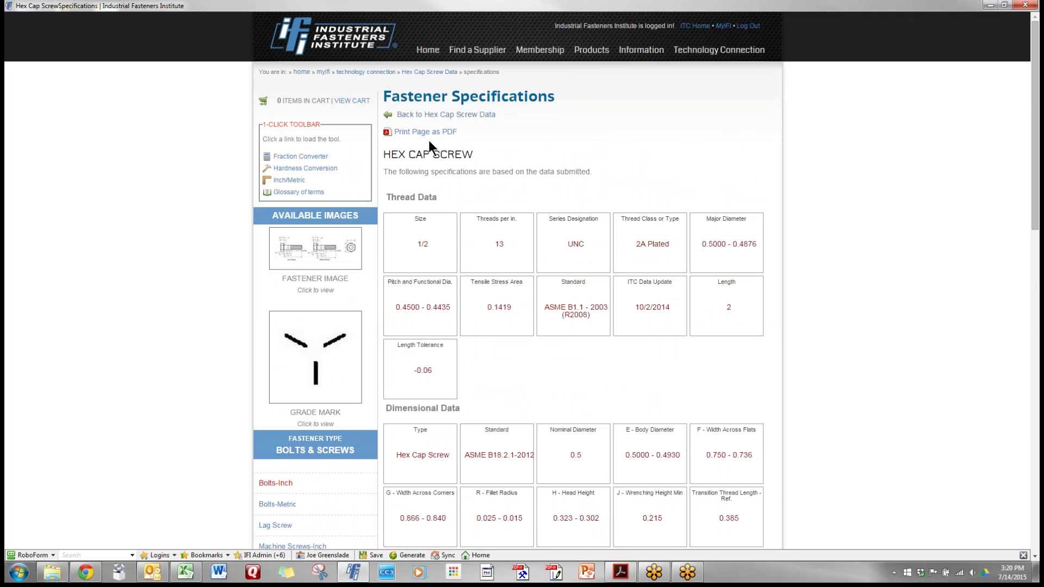
- Save the specifications as a PDF and view the downloaded Hex_Cap_Screw (2).pdf in Chrome
click(428, 133)
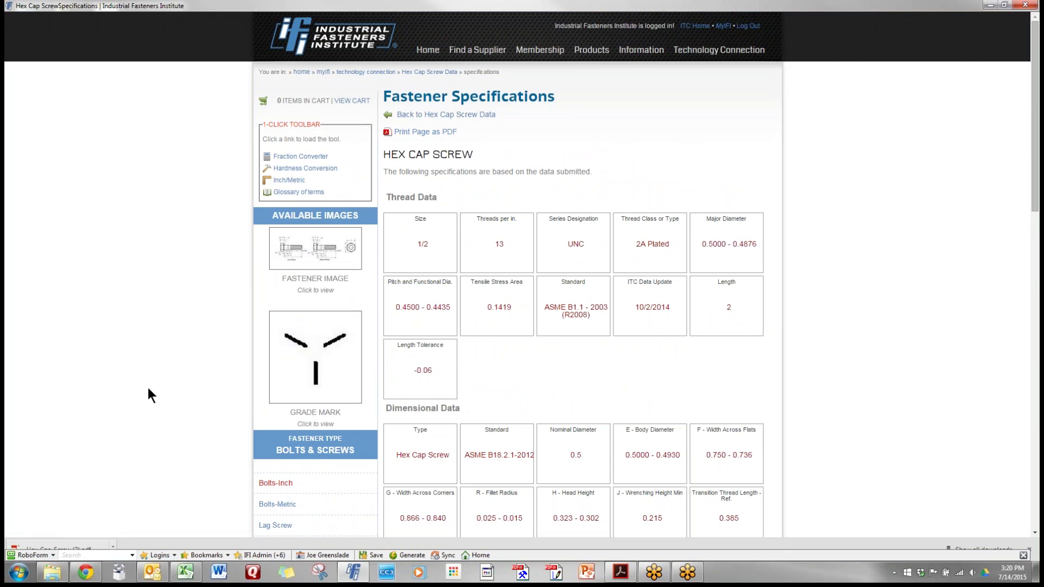
click(65, 547)
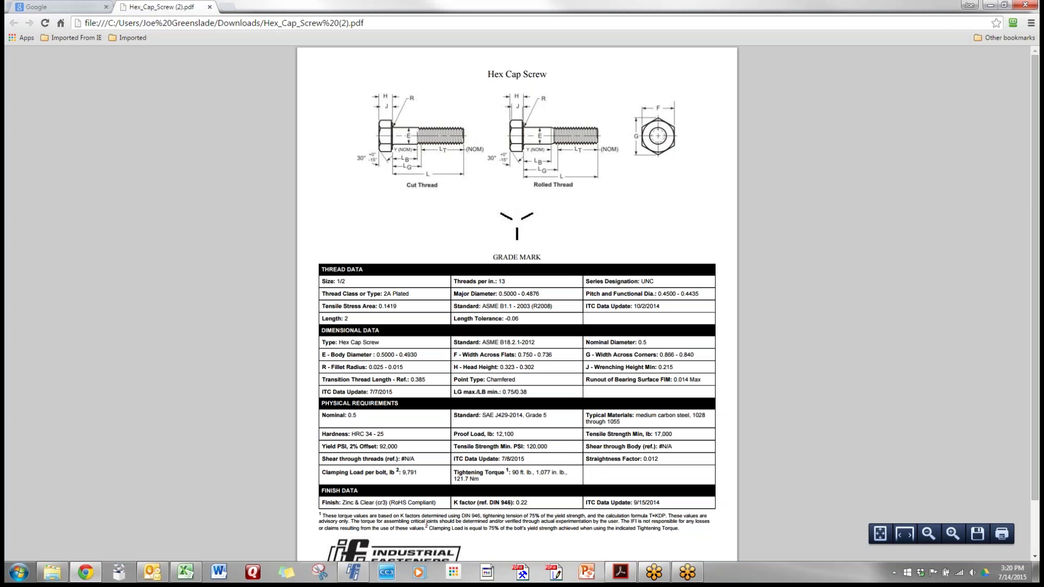
drag(1035, 191, 1035, 245)
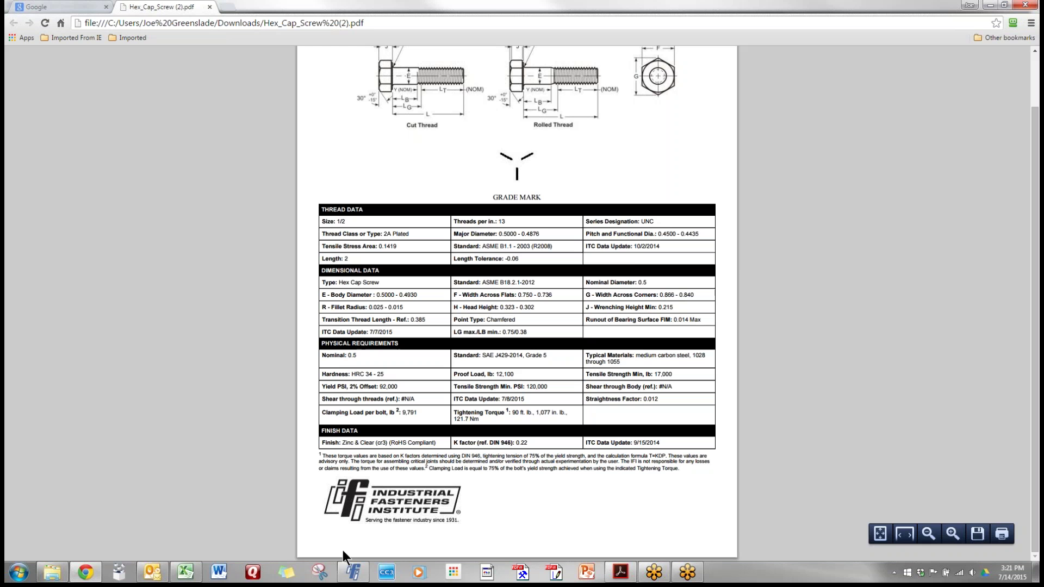
click(660, 580)
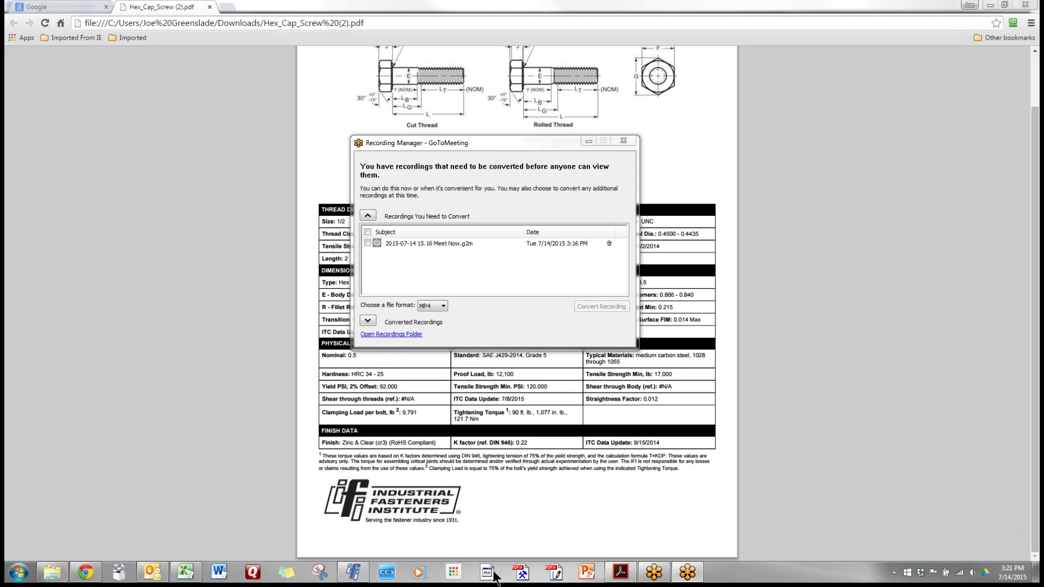
click(92, 576)
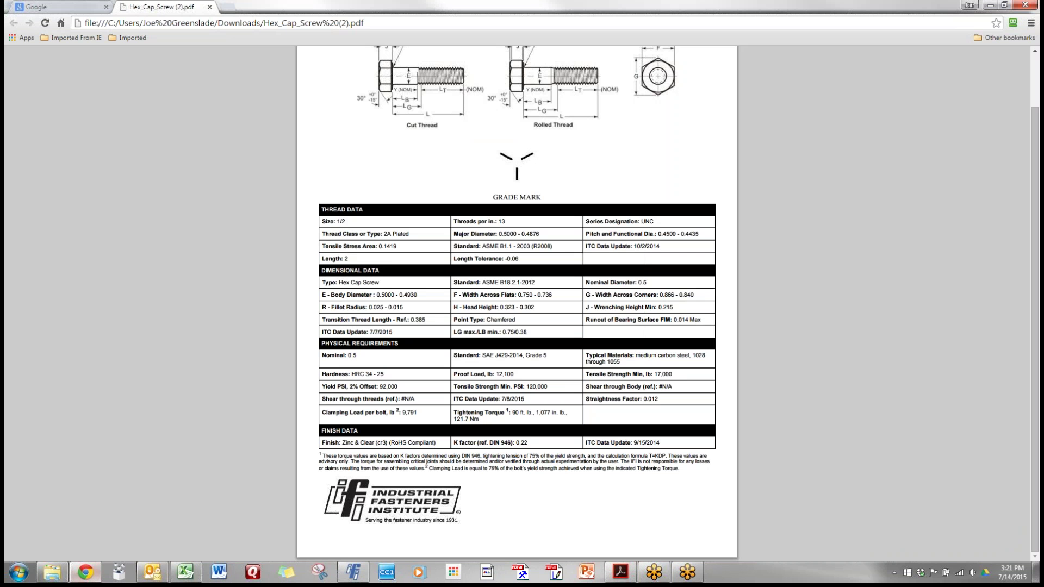
- Close the PDF window and Recording Manager dialog, then go back to Hex Cap Screw Data
click(1028, 8)
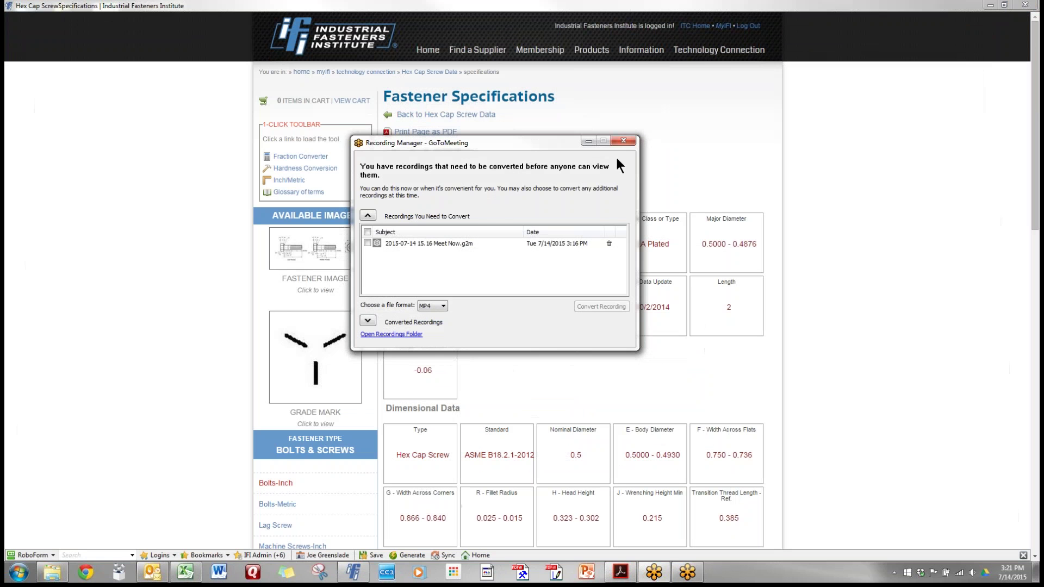
click(623, 142)
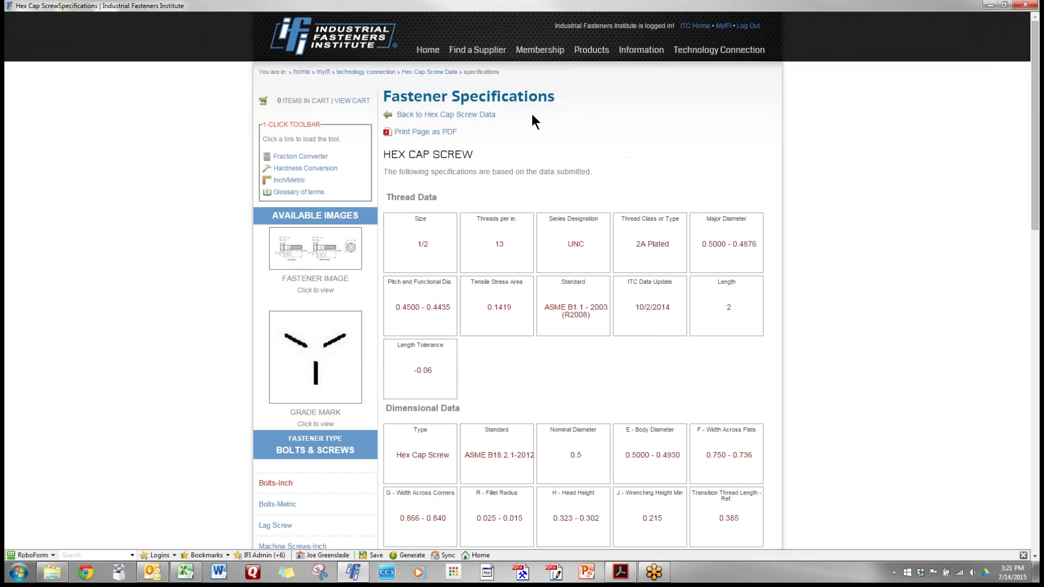
click(420, 117)
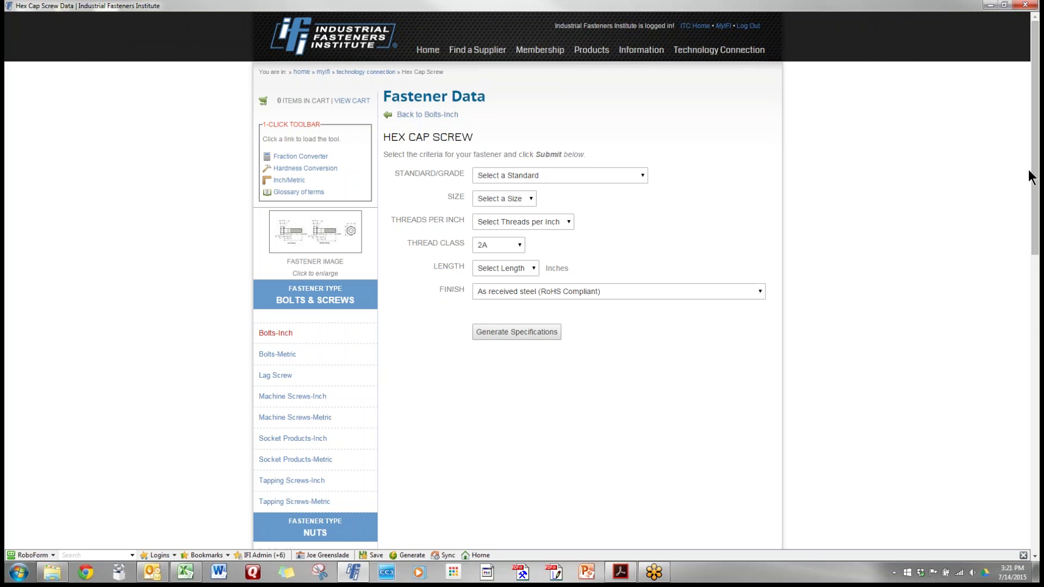
mouse_move(1035, 179)
mouse_down()
mouse_move(1035, 261)
mouse_move(1035, 180)
mouse_up()
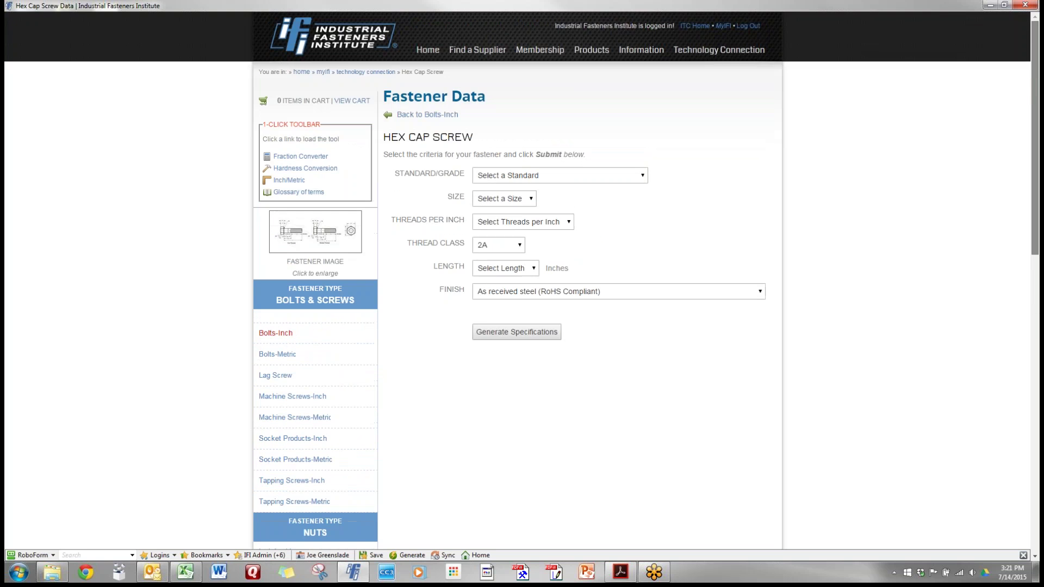
- Convert Rockwell C hardness 62, then 30, to the other scales and close the converter
click(324, 173)
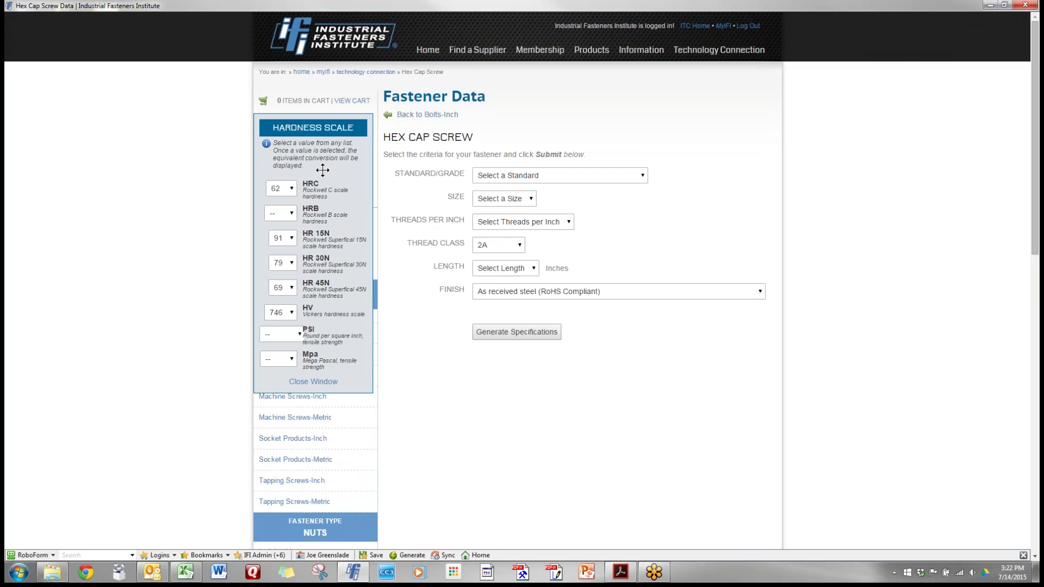
click(292, 188)
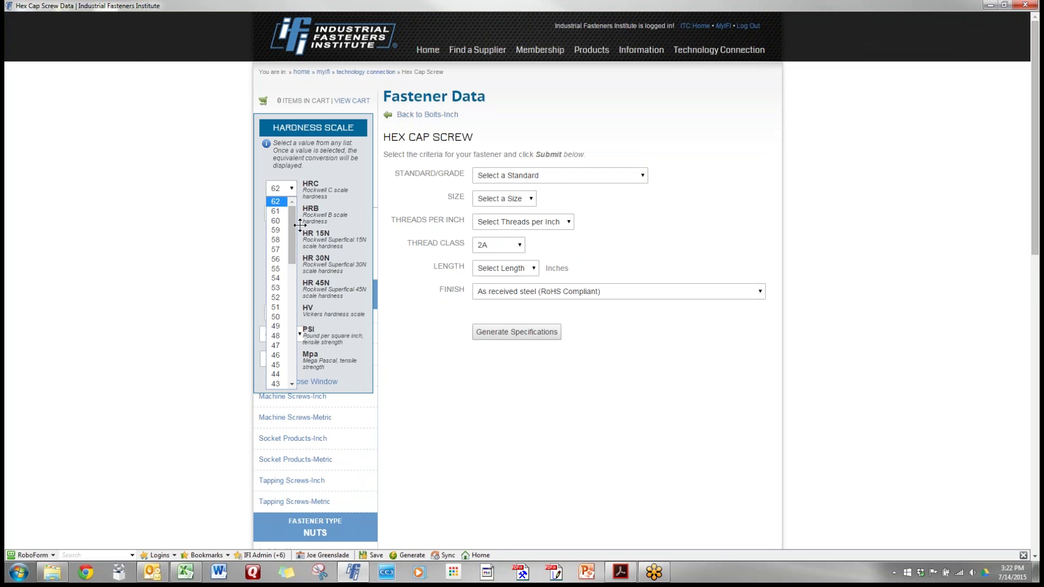
drag(293, 249, 299, 285)
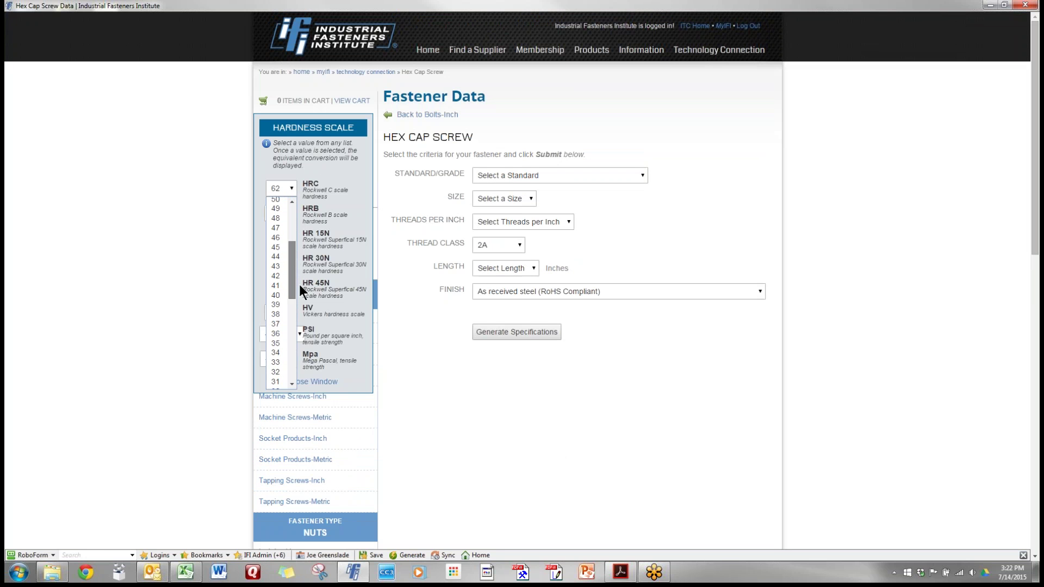
click(288, 187)
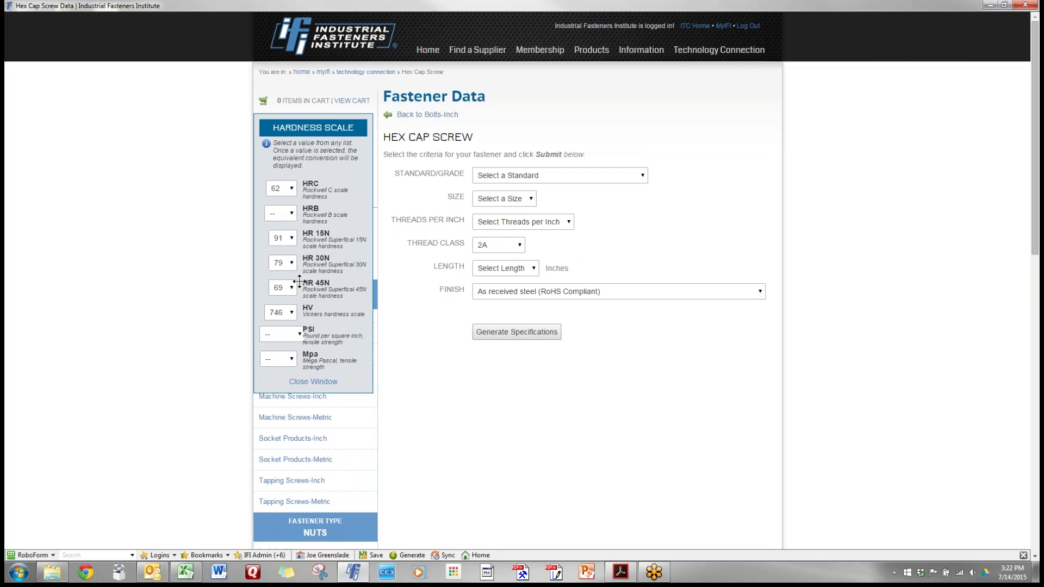
click(288, 188)
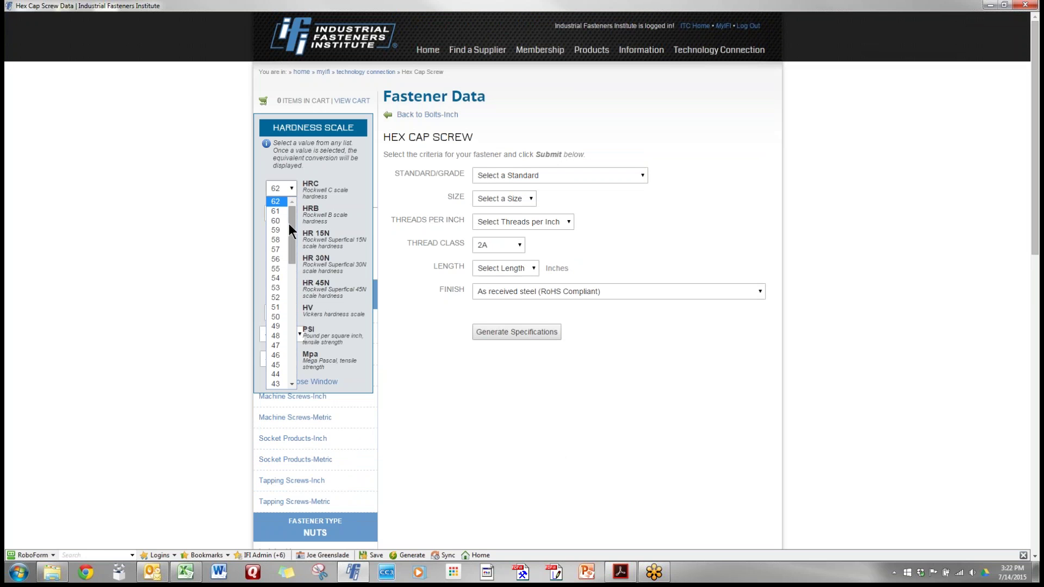
drag(288, 223, 298, 279)
click(279, 339)
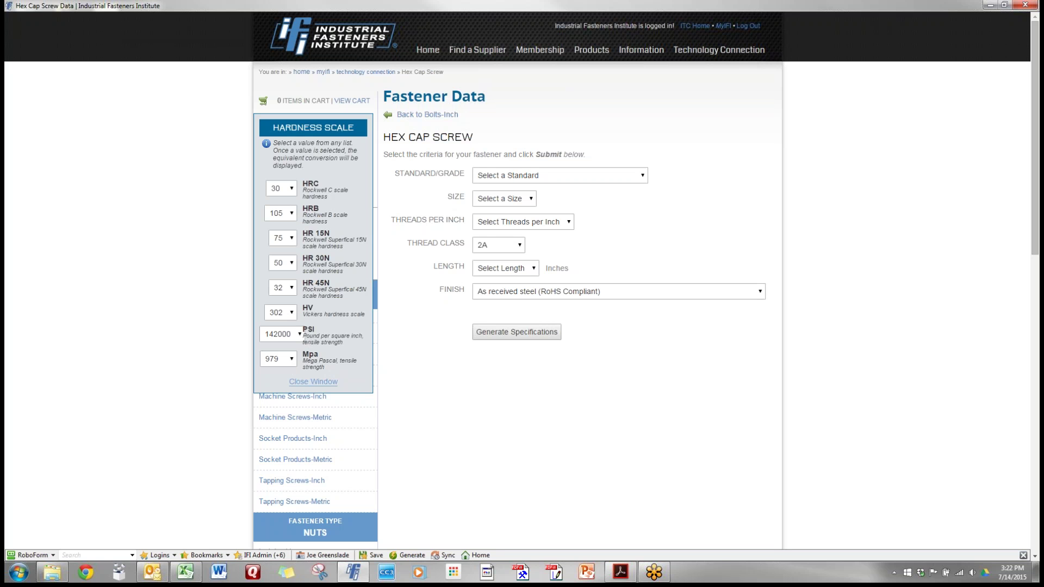
click(321, 382)
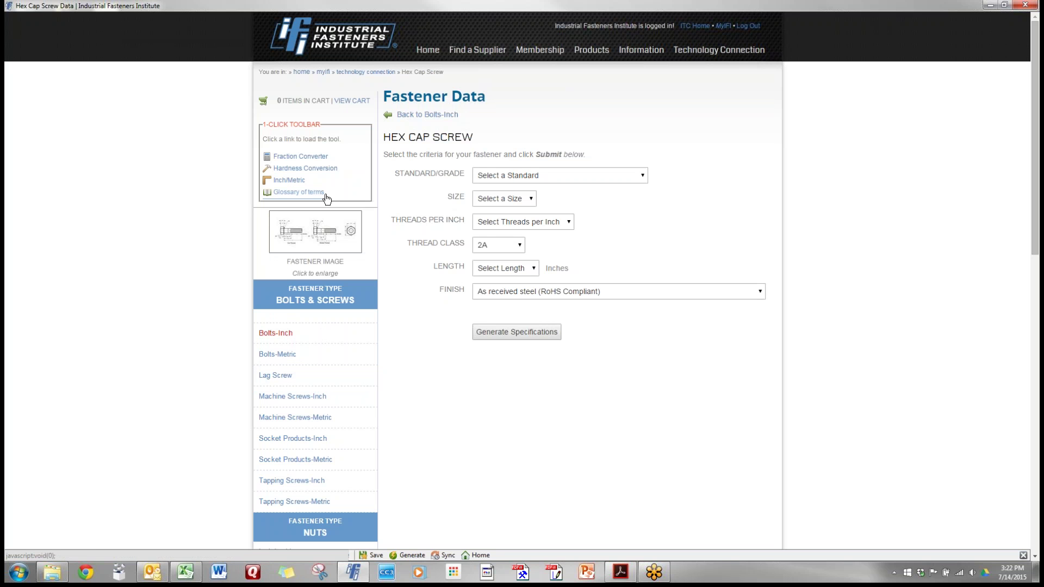
click(293, 187)
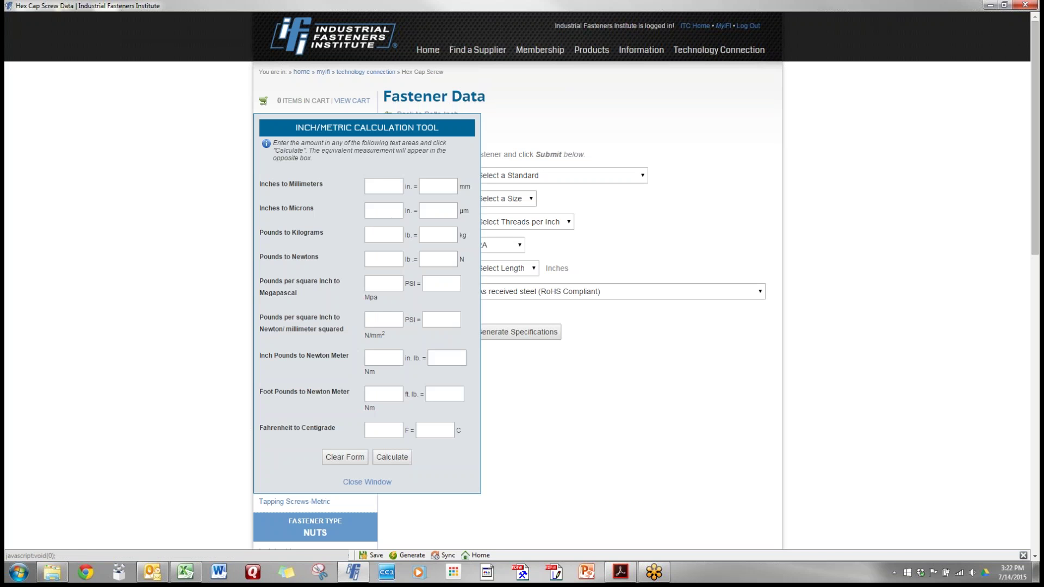
click(380, 392)
text(10)
click(394, 459)
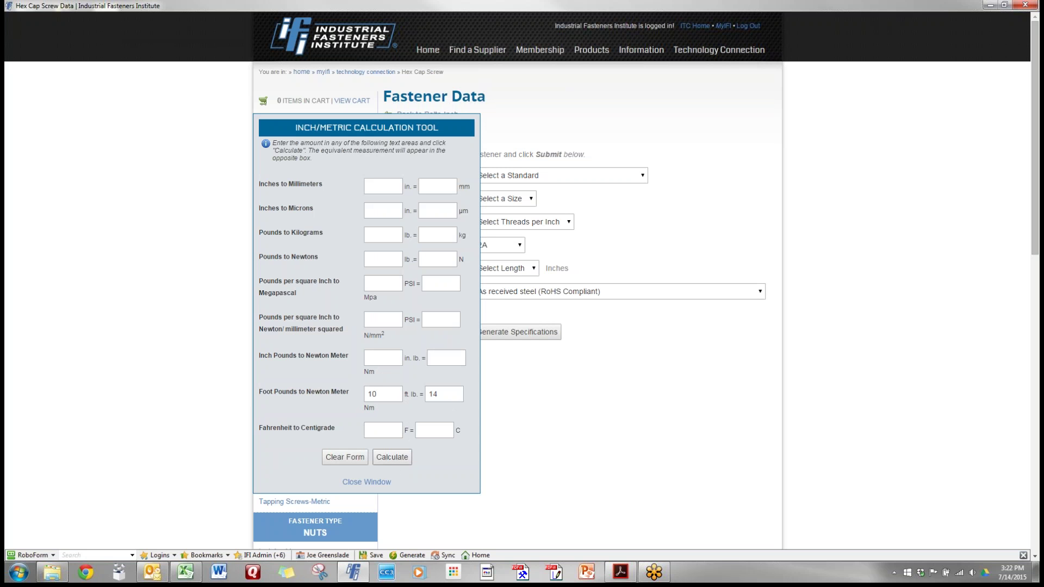
click(354, 456)
text(20)
click(393, 456)
click(374, 483)
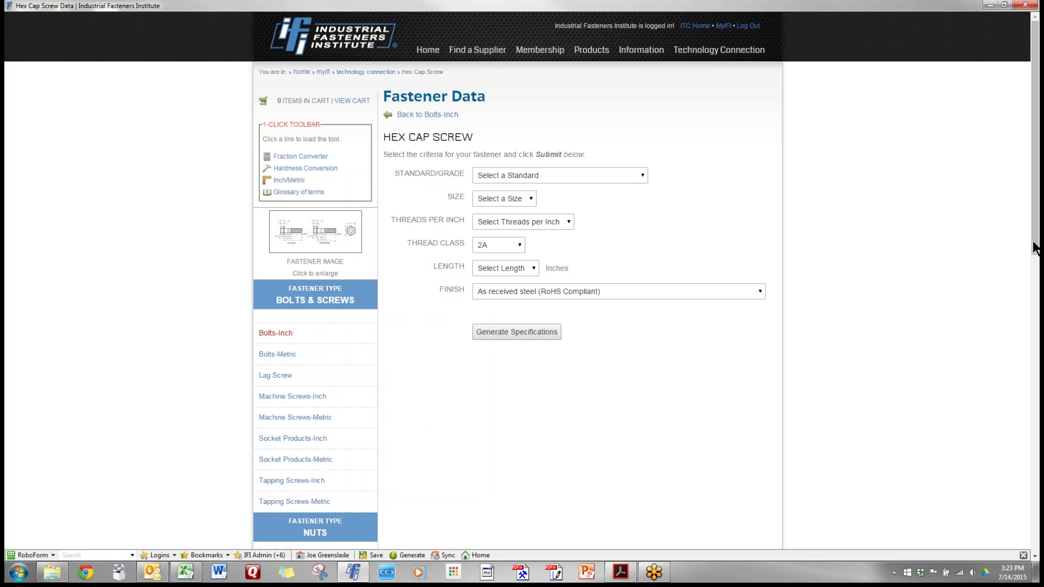
- Look up chemical requirements for SAE J429 - 2014 class 5, sizes 1/4 through 1-1/2, then open Raw Material Conversion
drag(1035, 193, 1036, 469)
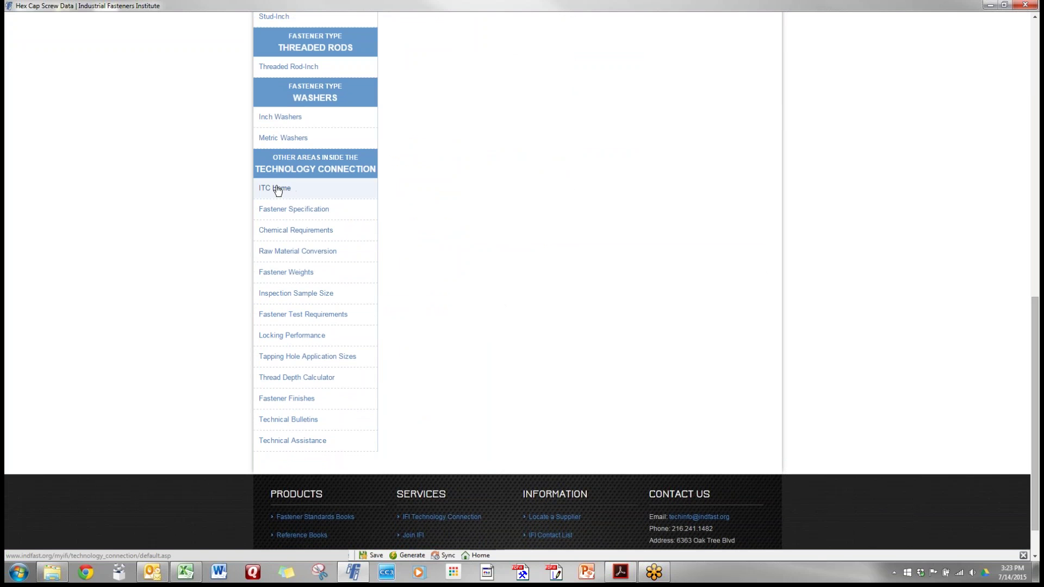
click(311, 229)
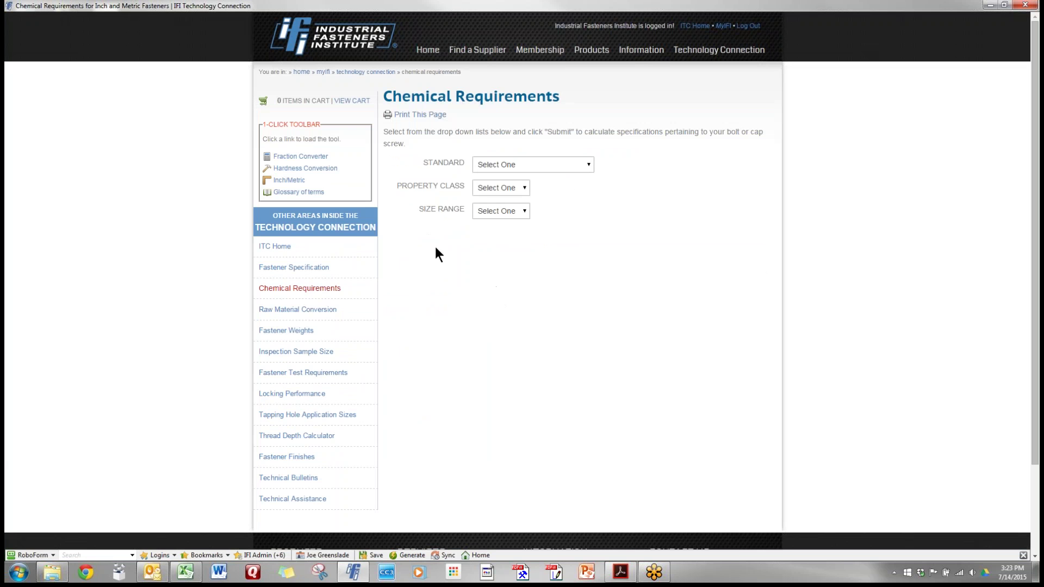
click(590, 165)
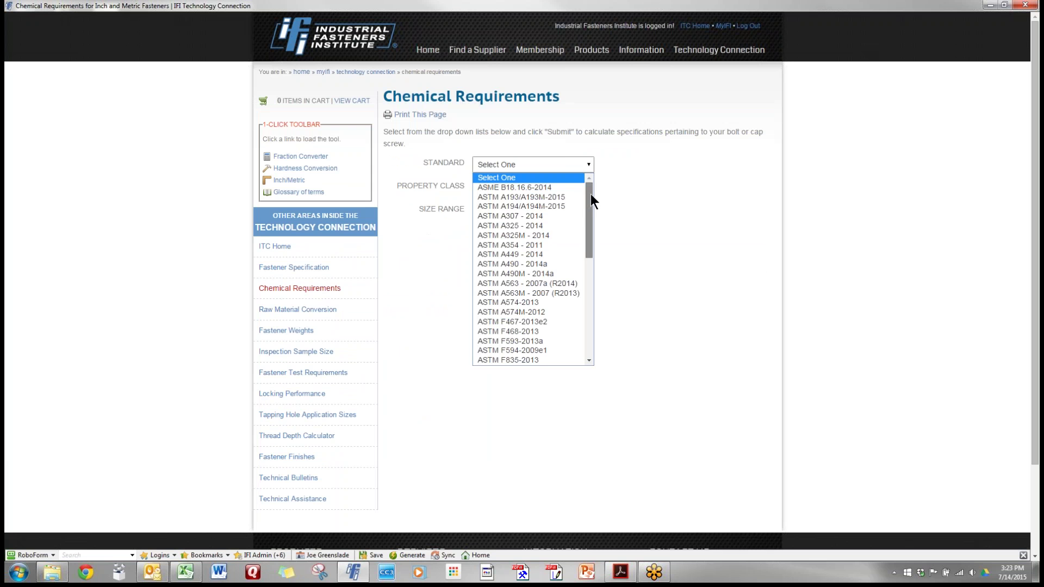
drag(591, 194, 605, 305)
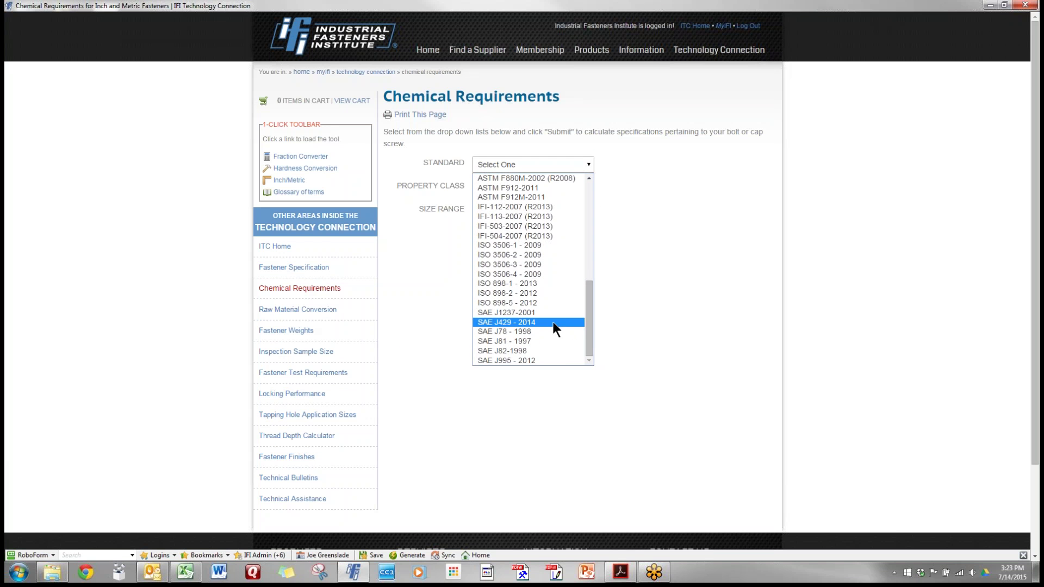
click(517, 322)
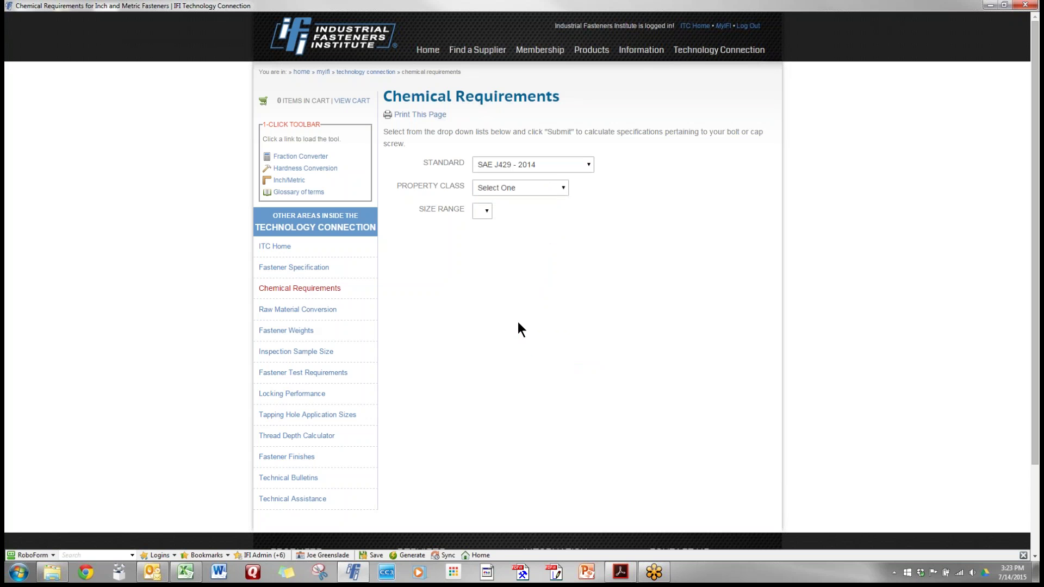
click(564, 189)
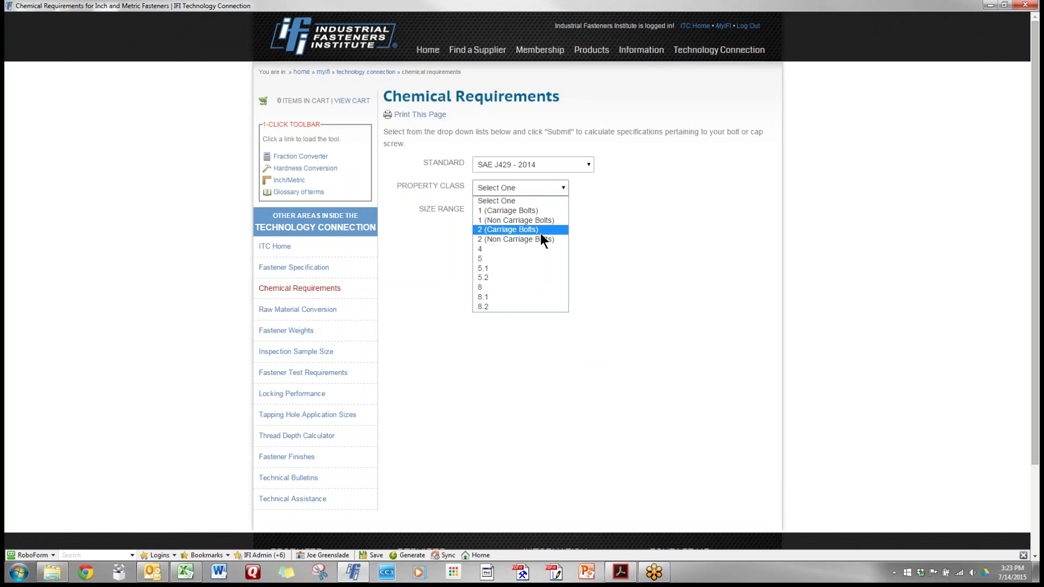
click(520, 260)
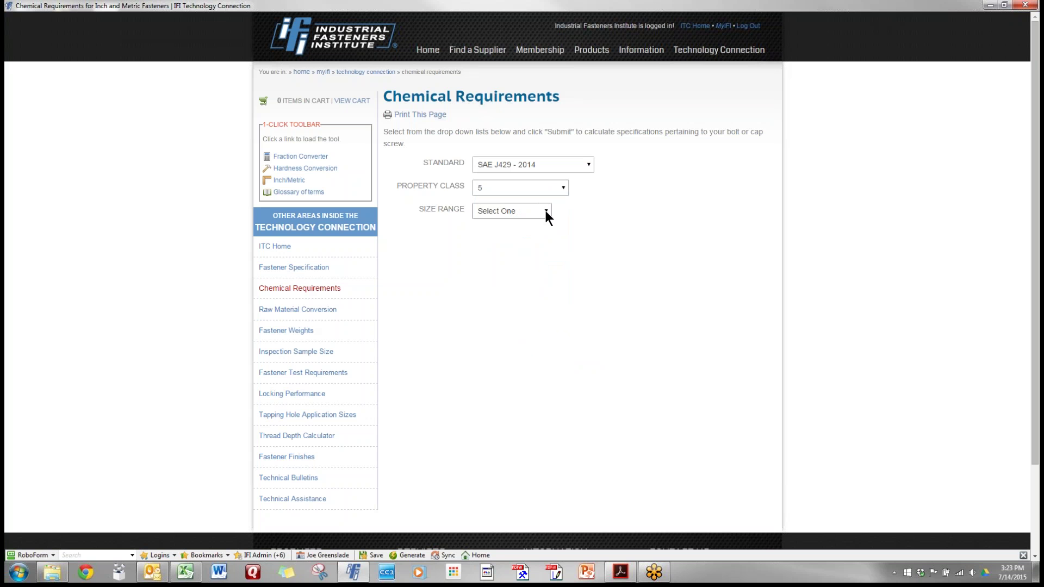
click(546, 212)
click(521, 233)
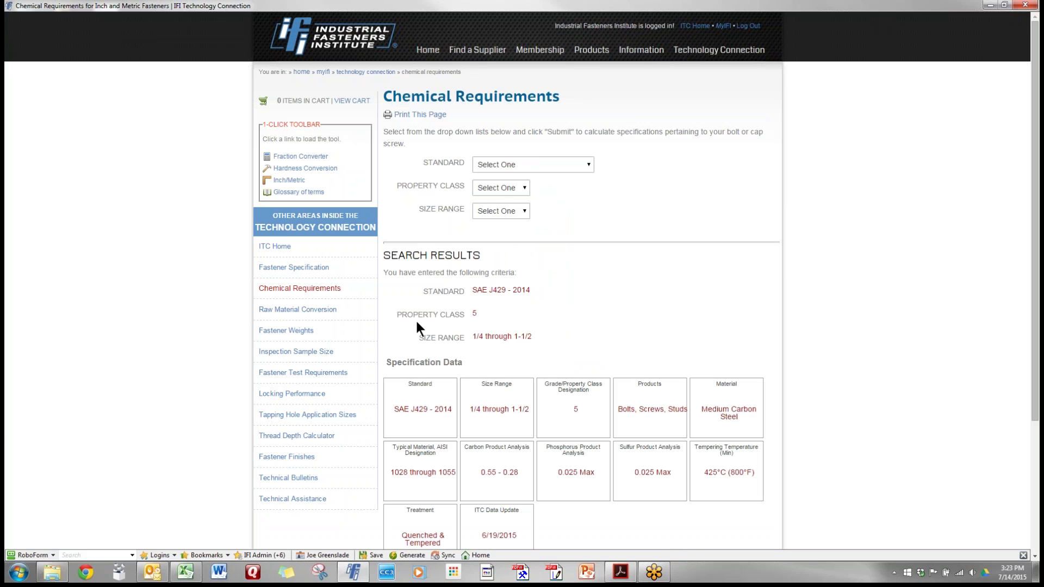
click(311, 311)
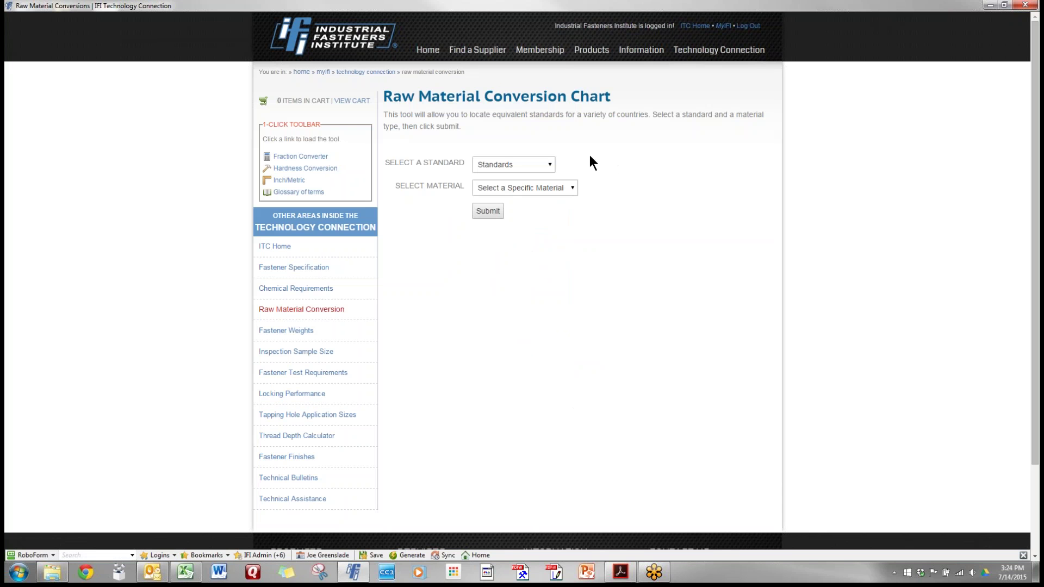
- Select Japan - JIS and SCr440 alloy steel to list equivalents such as ASTM 5140
click(551, 163)
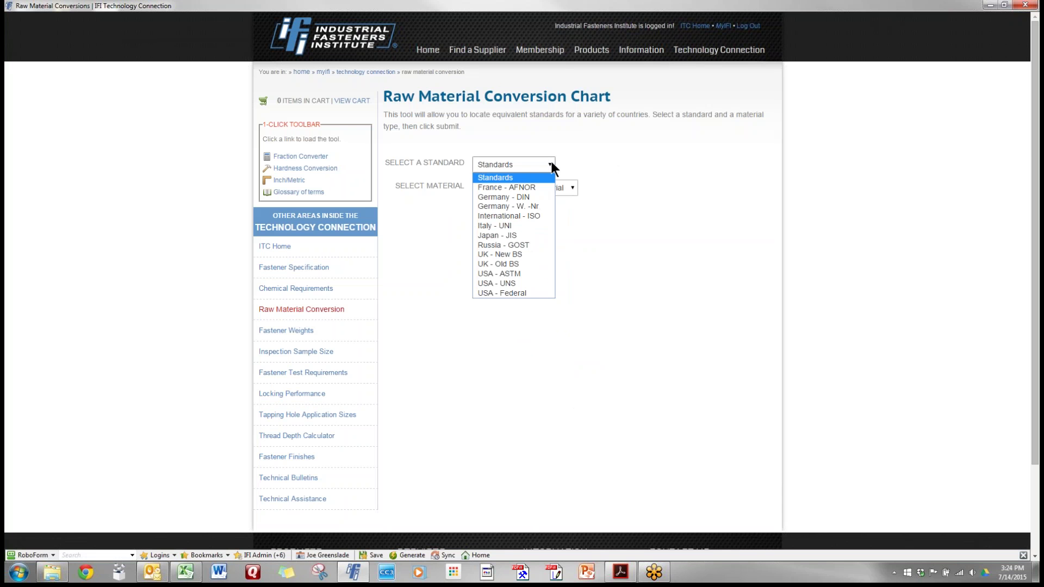
click(504, 235)
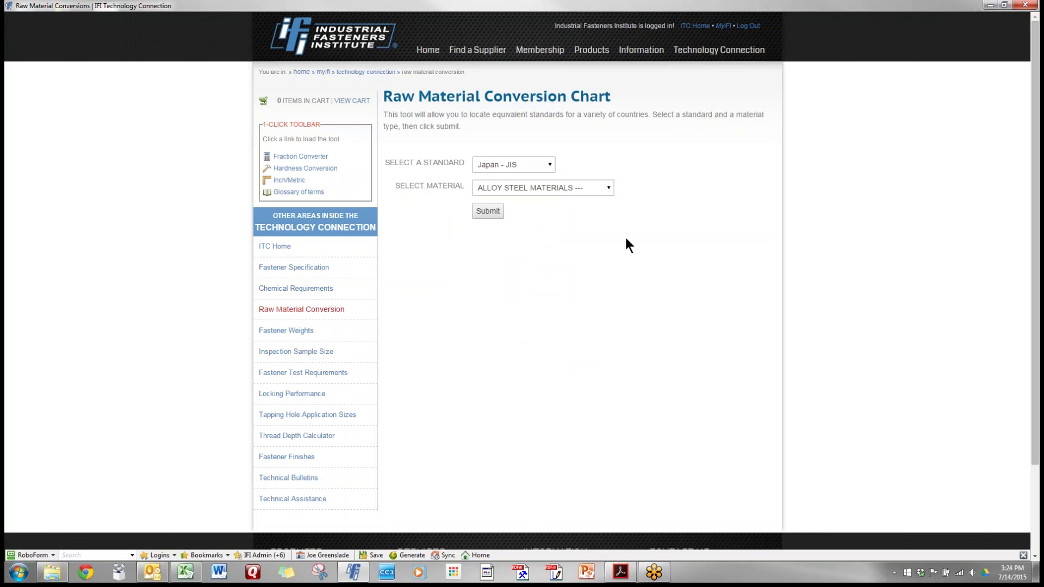
click(609, 187)
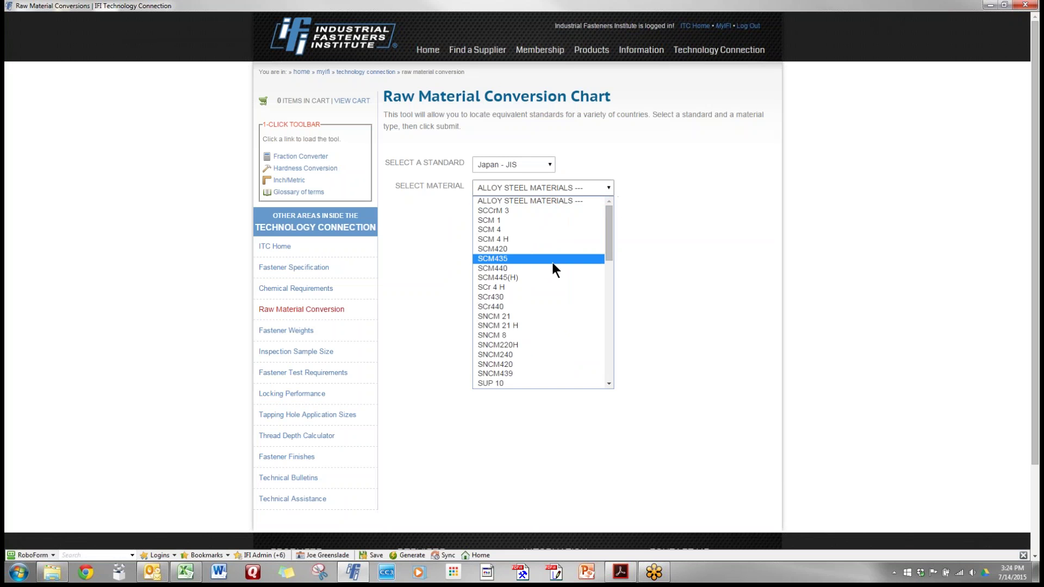
click(509, 307)
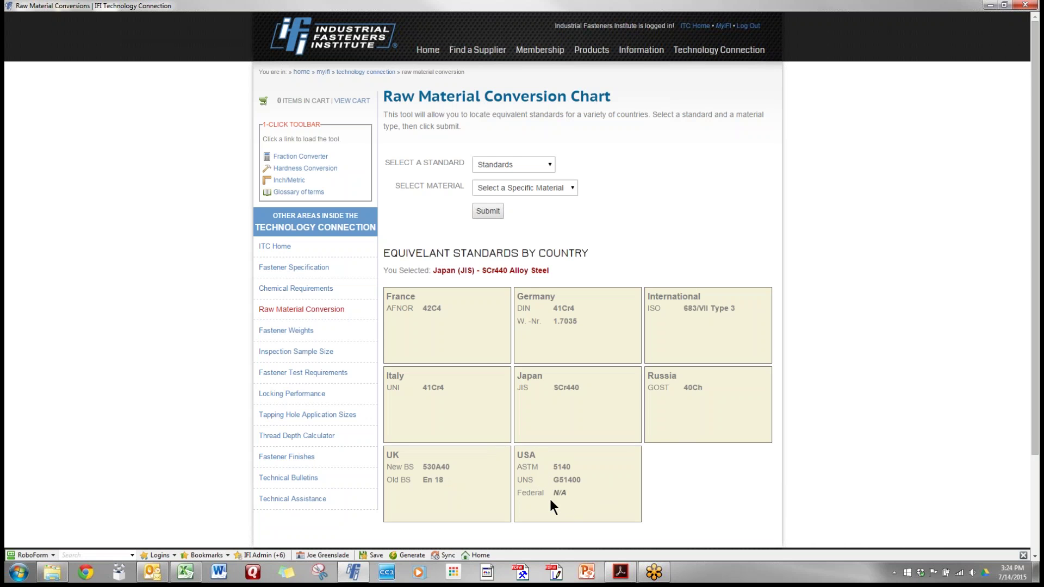
click(549, 166)
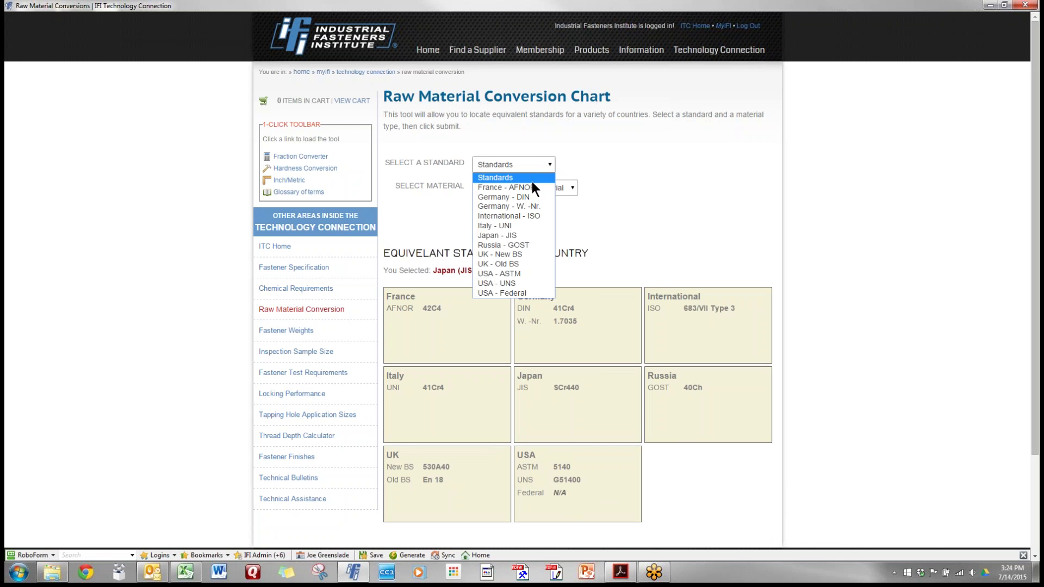
click(634, 198)
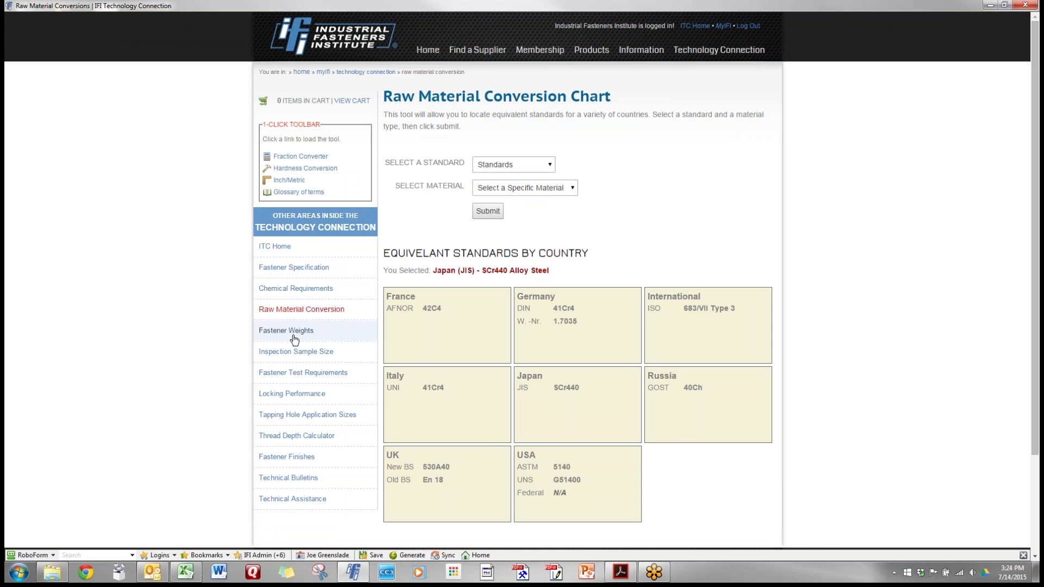
- Calculate Fastener Weights for 2 in. Bolts; Hex Head Cap Screws in Steel; Carbon and Alloy
click(298, 333)
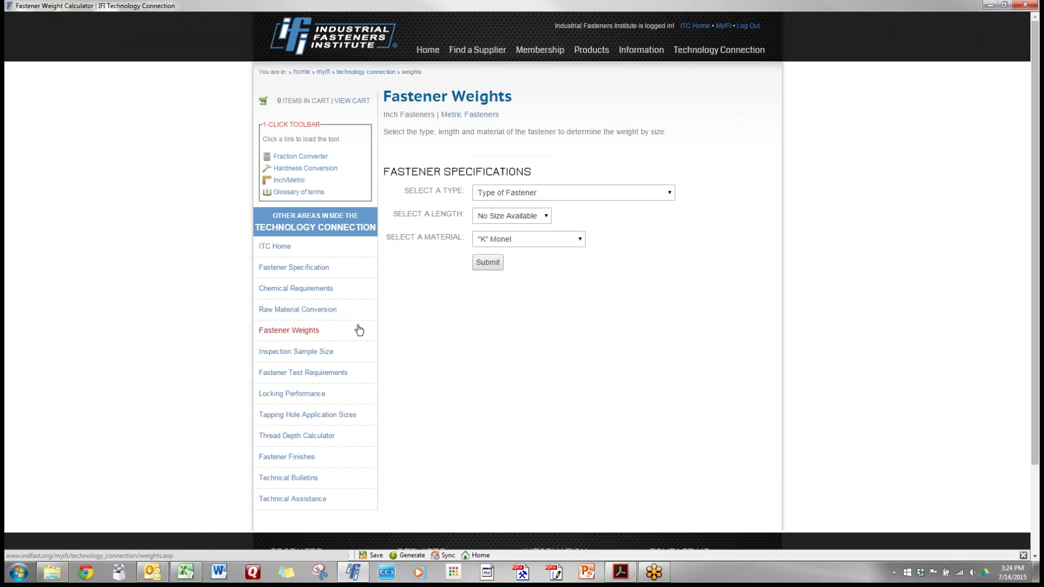
click(670, 193)
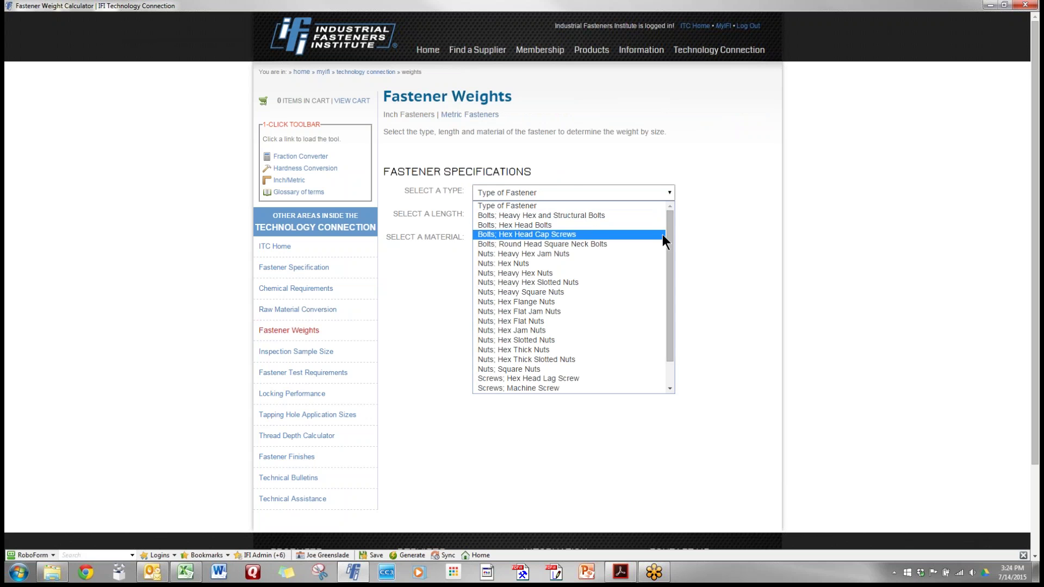
click(543, 233)
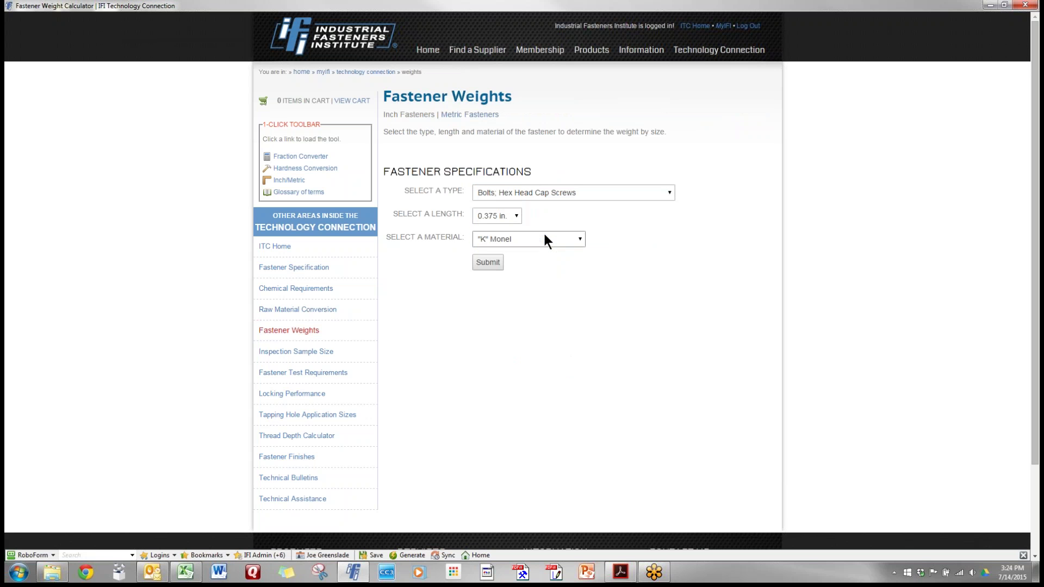
click(517, 215)
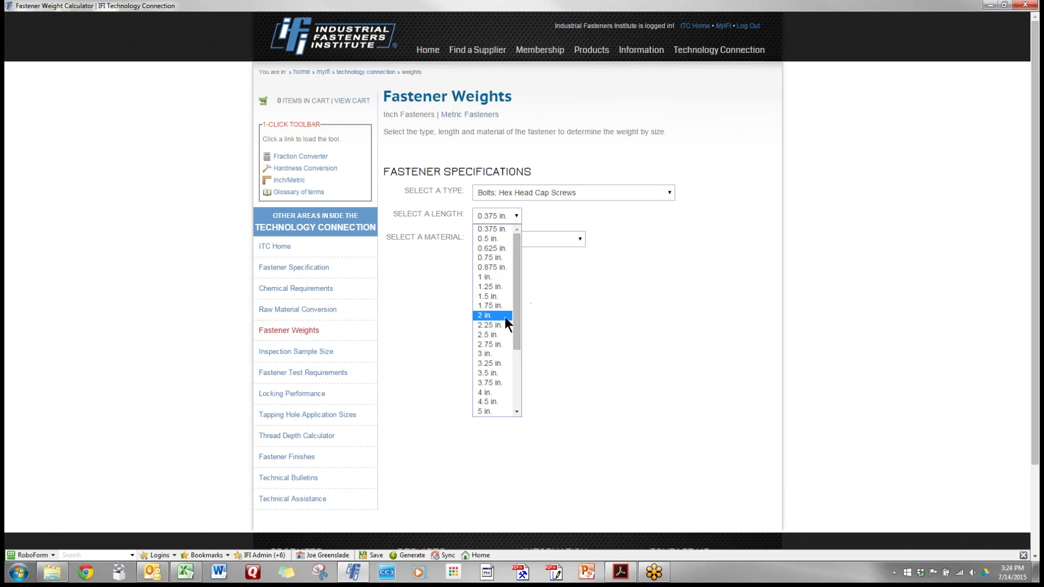
click(508, 314)
click(580, 240)
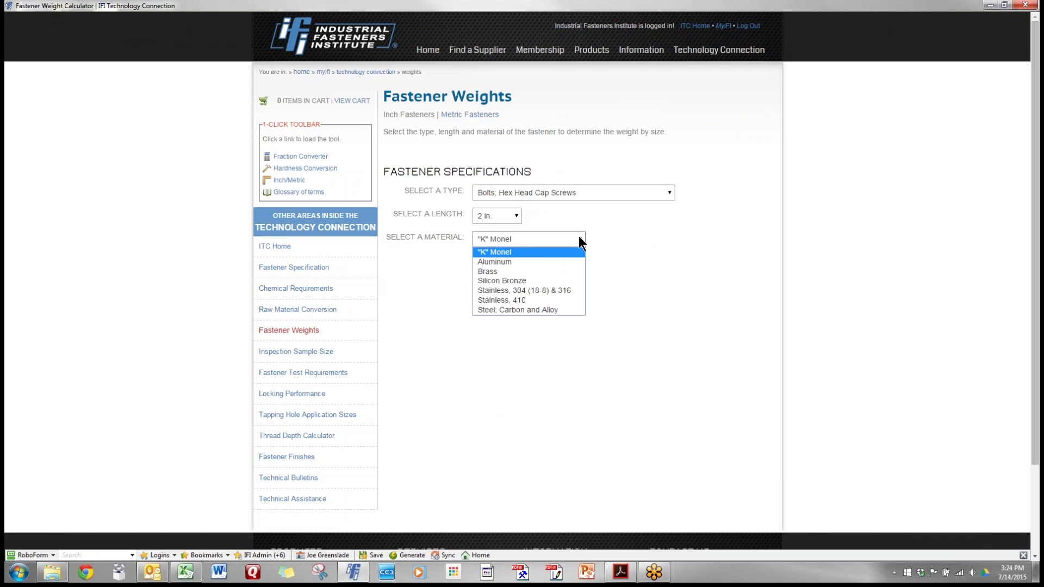
click(514, 310)
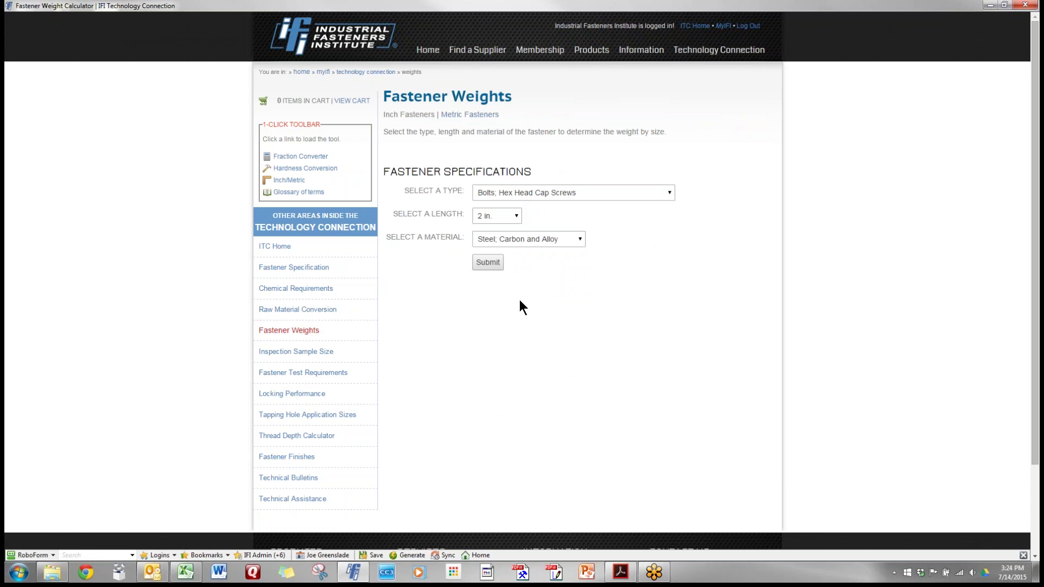
click(490, 259)
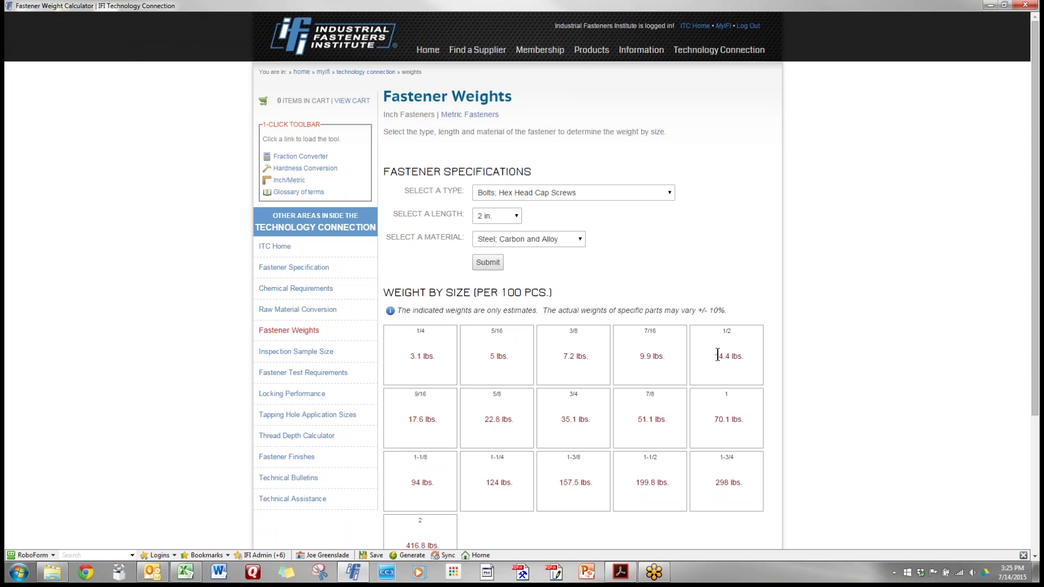
- On the Inspection Sample Size page, choose Bolts/Screws with the ASME B18.18 - 2011 standard
click(309, 354)
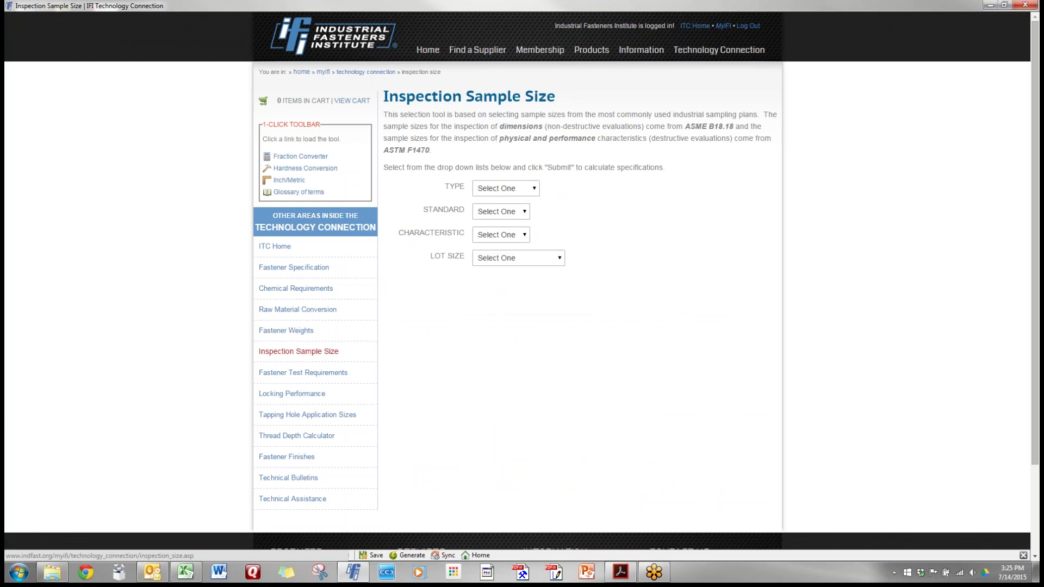
click(533, 186)
click(515, 211)
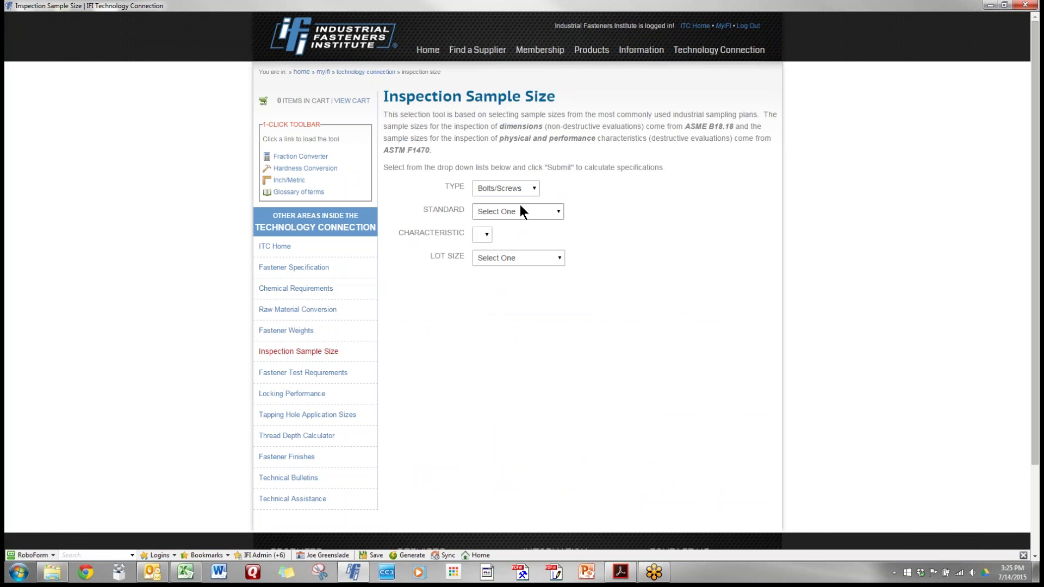
click(560, 212)
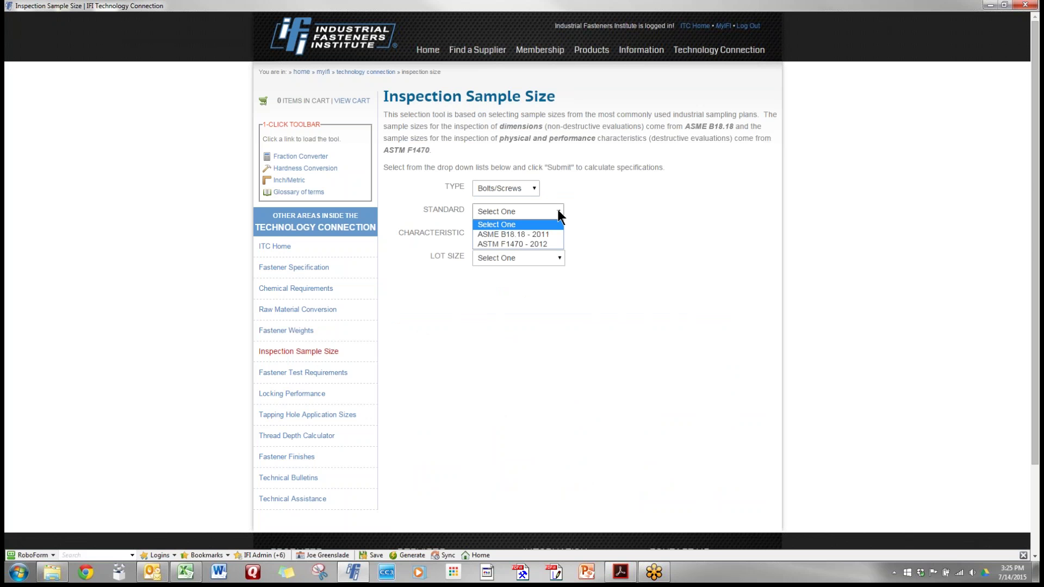
click(542, 232)
- Pick Head height and lot size 35,001- 50,000 pcs, then review the sample size of 4
click(678, 234)
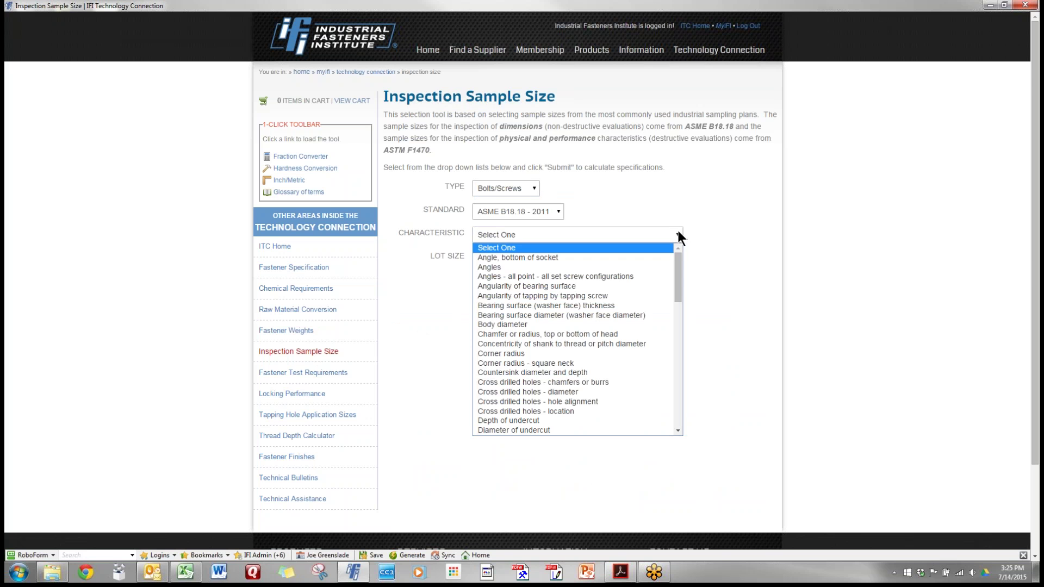
drag(674, 260, 678, 319)
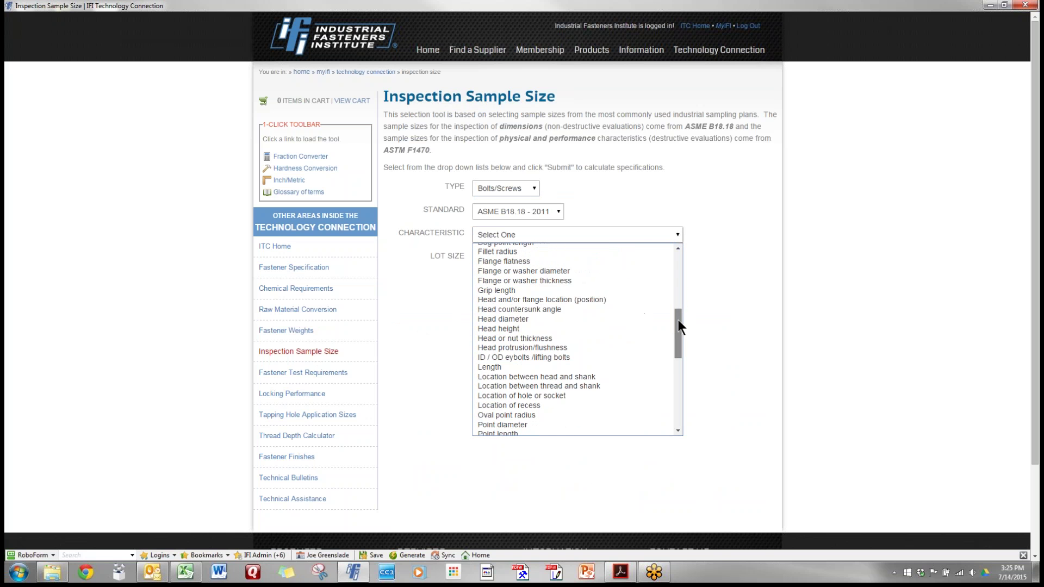
click(514, 329)
click(559, 255)
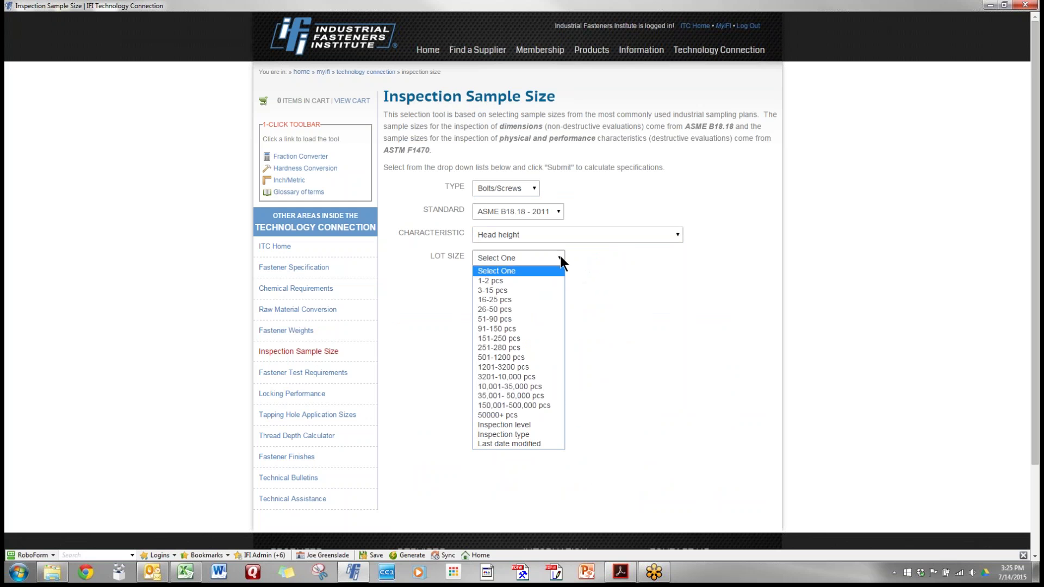
click(527, 395)
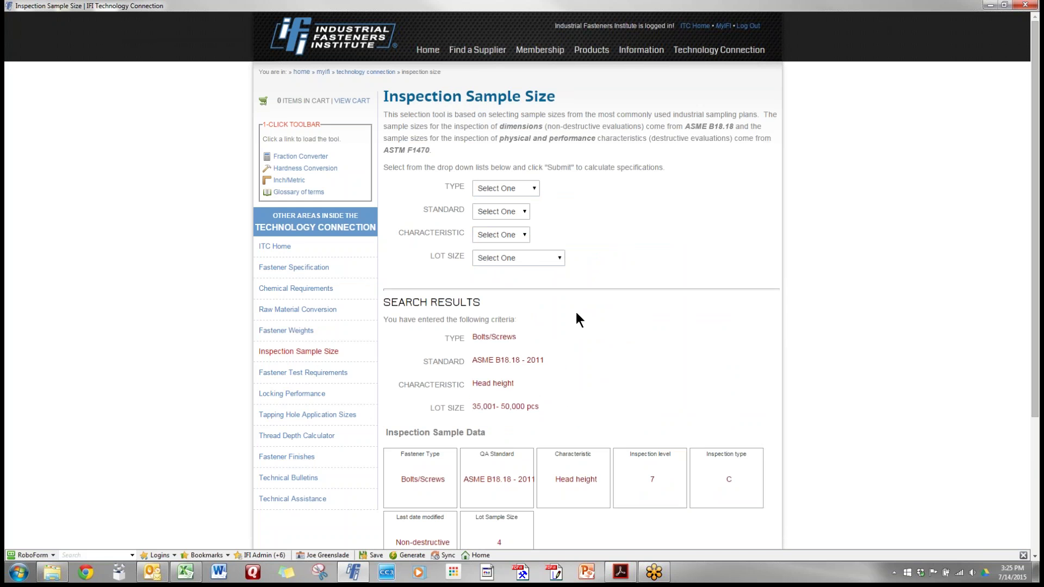
drag(1036, 203, 1036, 339)
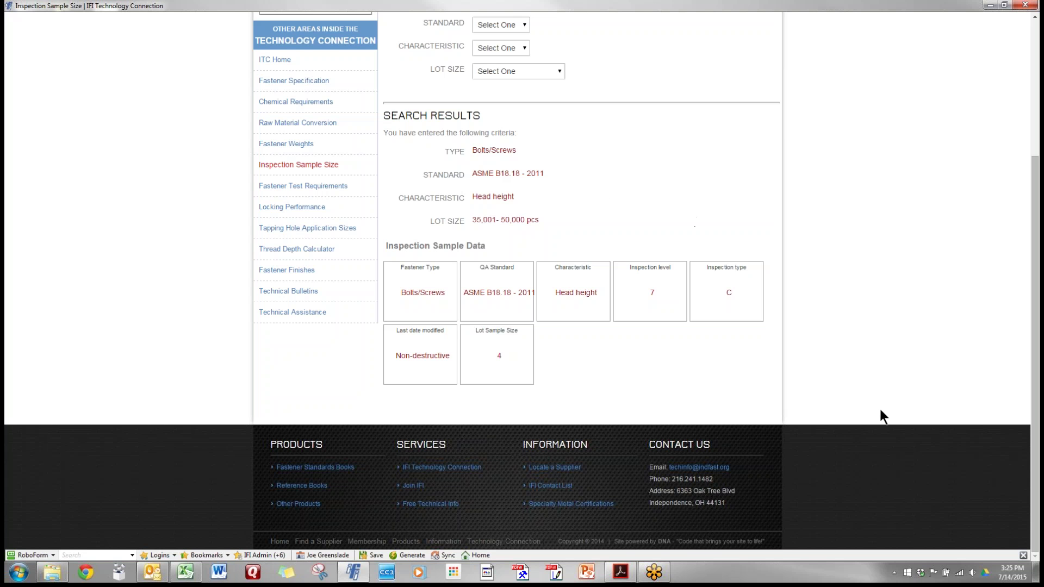
drag(1036, 320, 1035, 186)
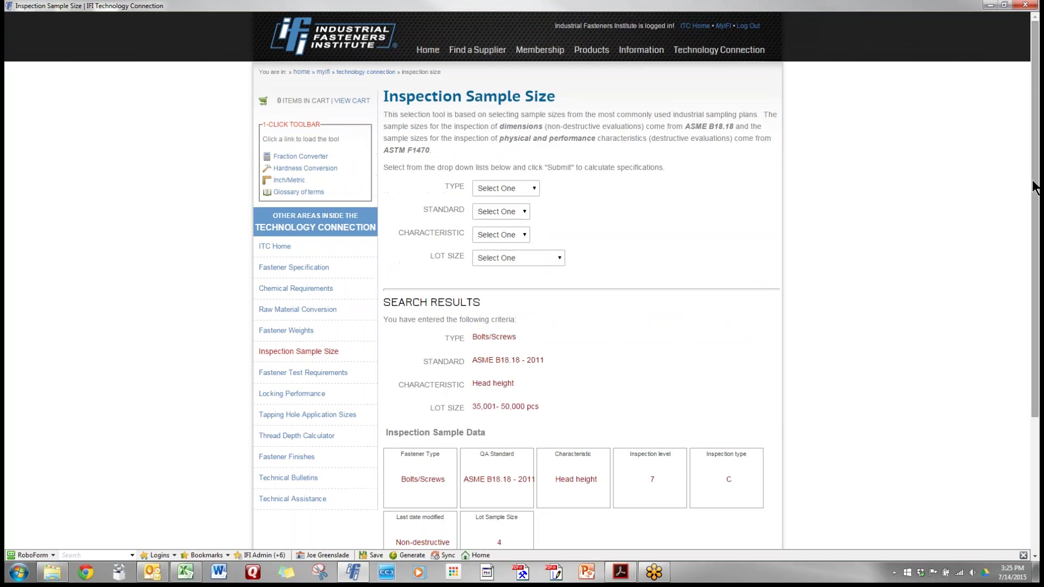
- Look up the fastener test requirements for SAE J429-2014, Grade 5 and review the results
click(305, 376)
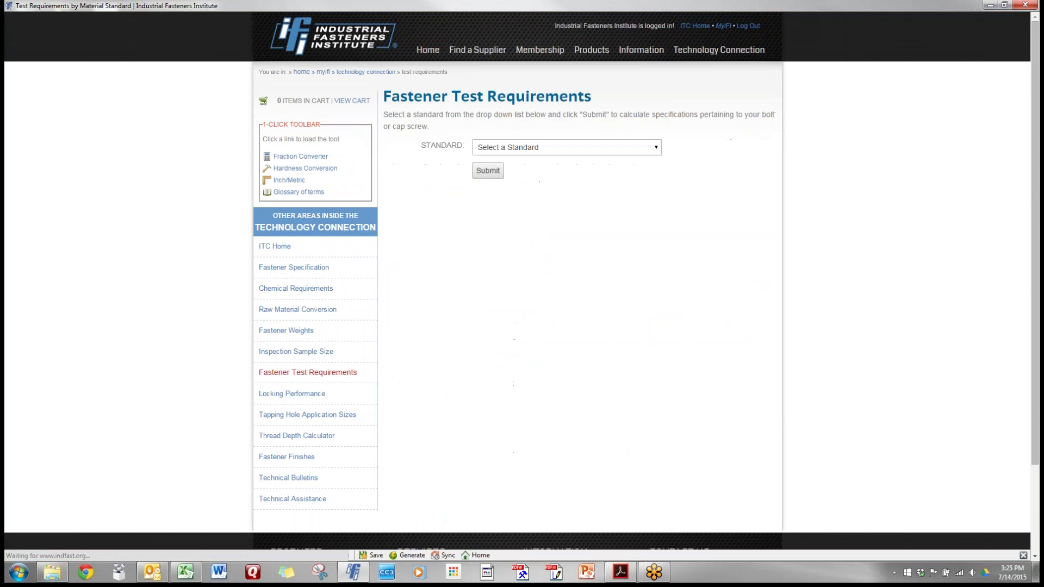
click(654, 146)
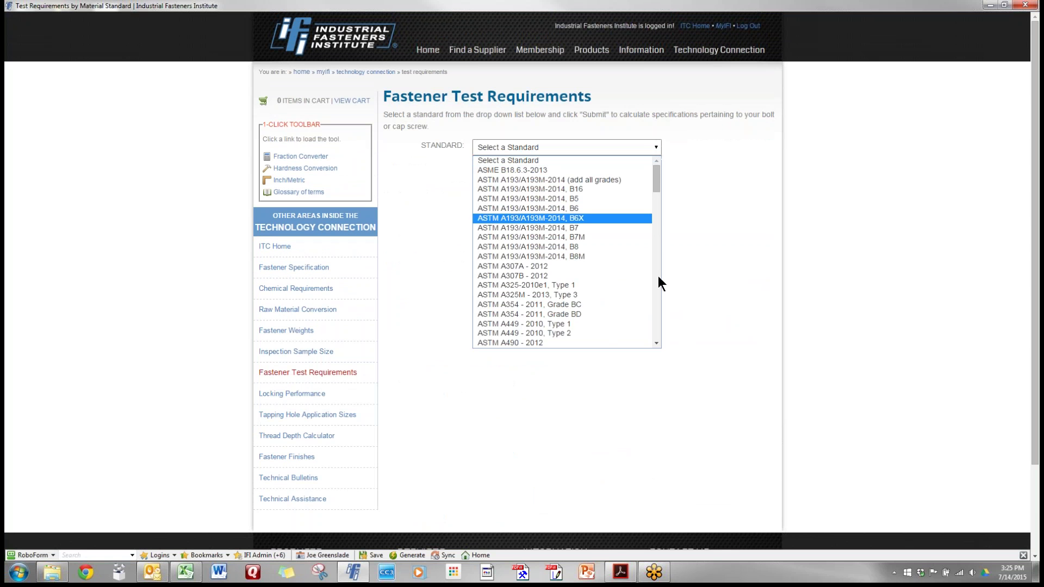
drag(657, 183, 685, 343)
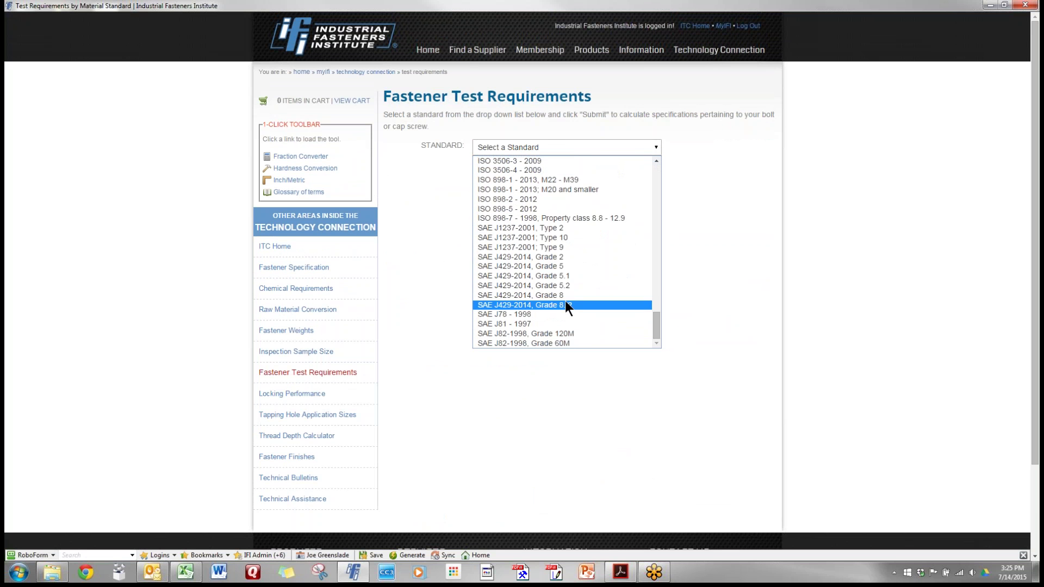
click(559, 267)
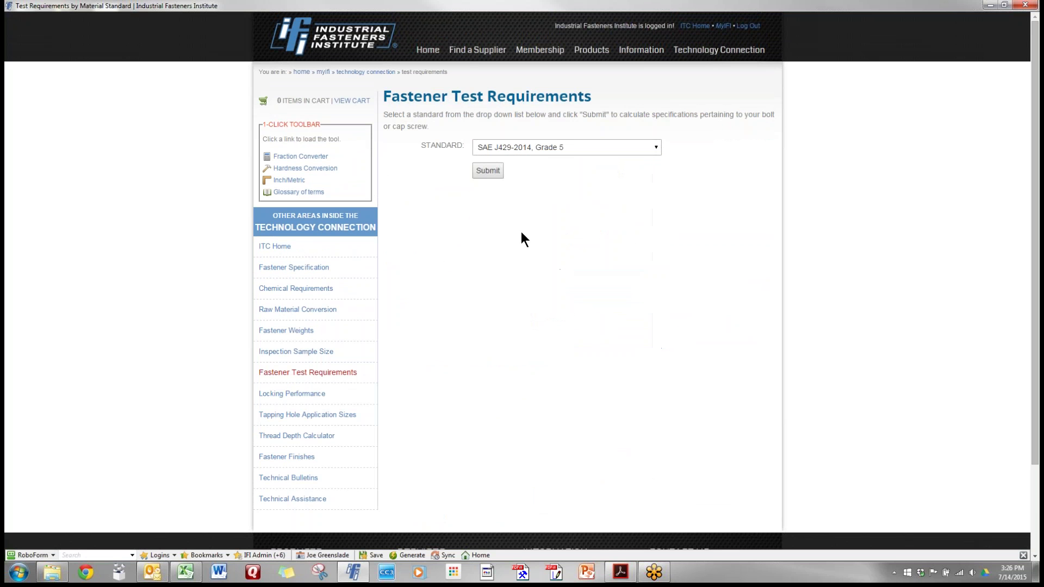
click(486, 169)
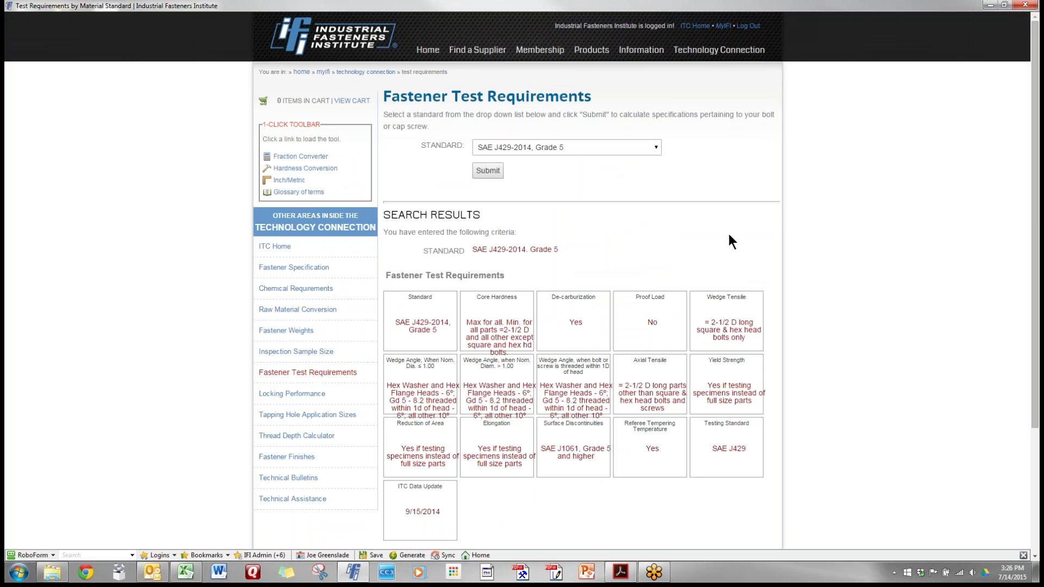
scroll(1036, 227, down, 3)
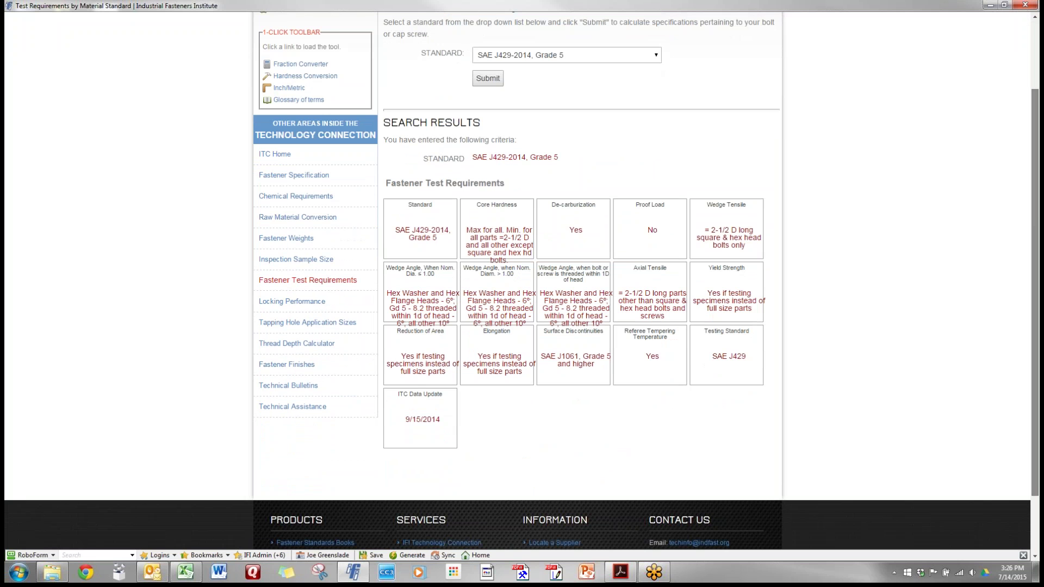
scroll(521, 281, up, 3)
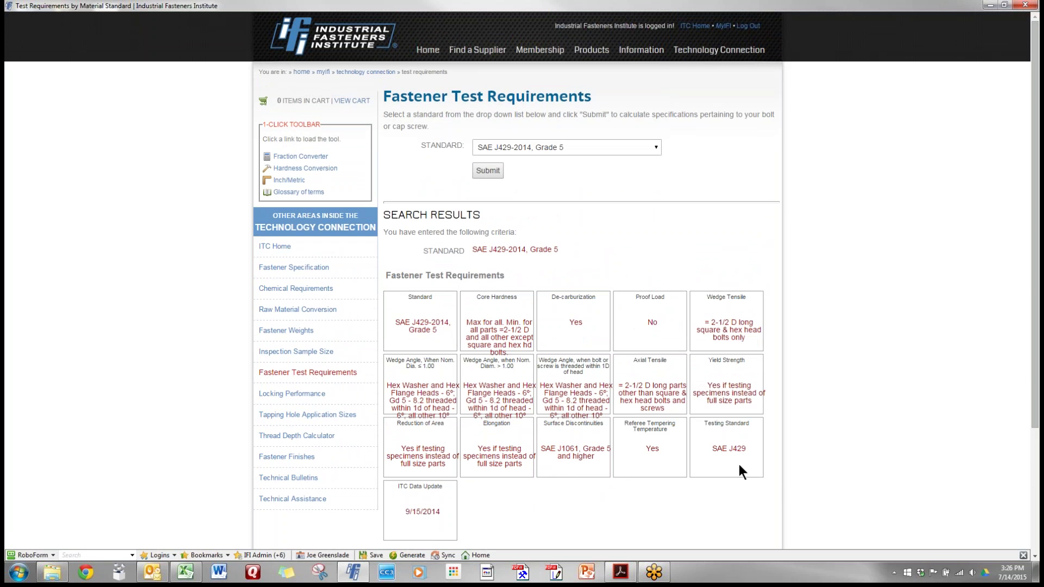
- Get locking performance for a 1/2 SAE Grade 5 (Nylon locking) screw under IFI-124-2002, then open Tapping Hole Application Sizes
click(283, 392)
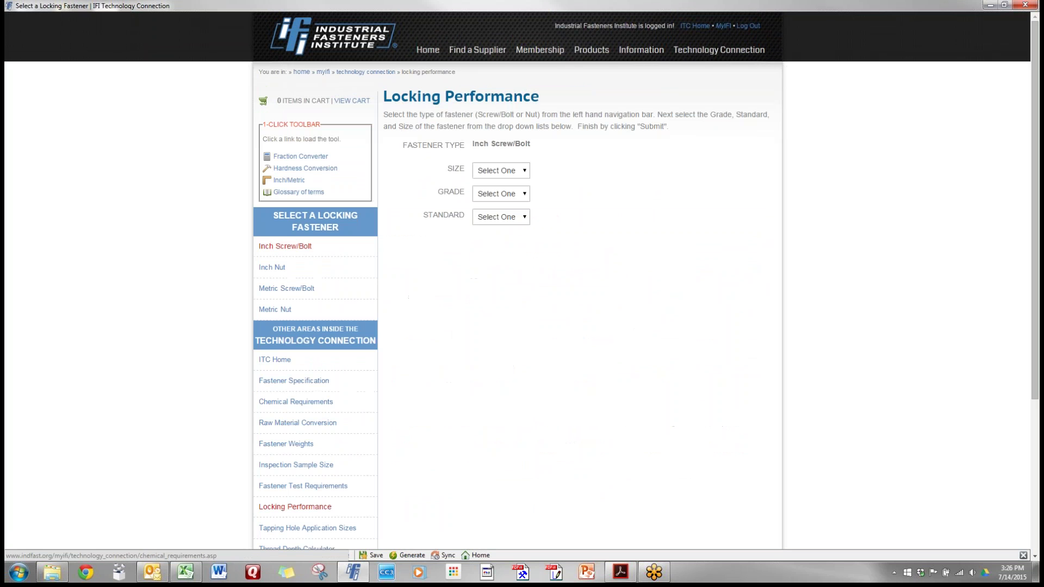
click(526, 168)
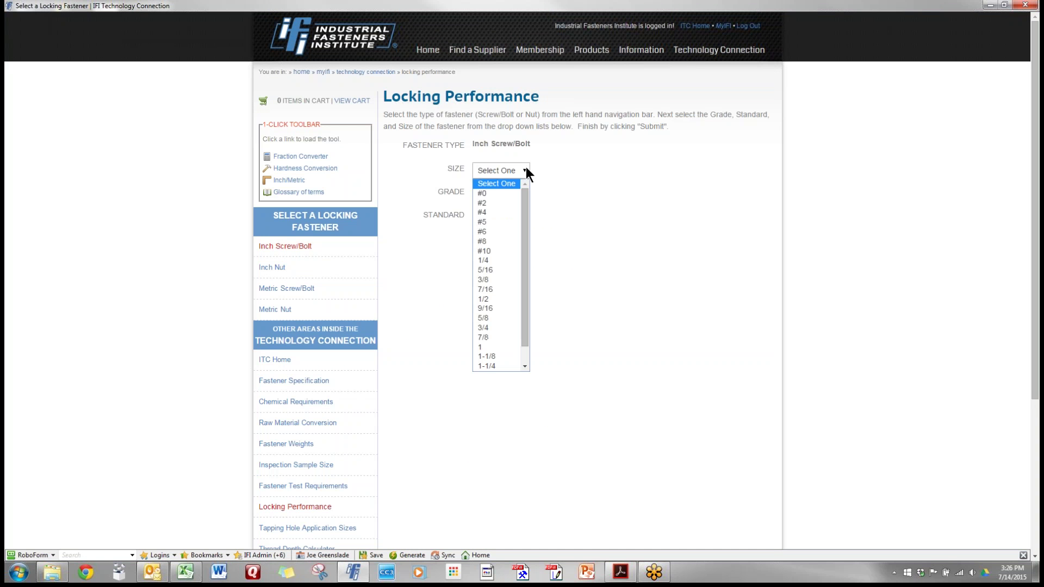
click(483, 300)
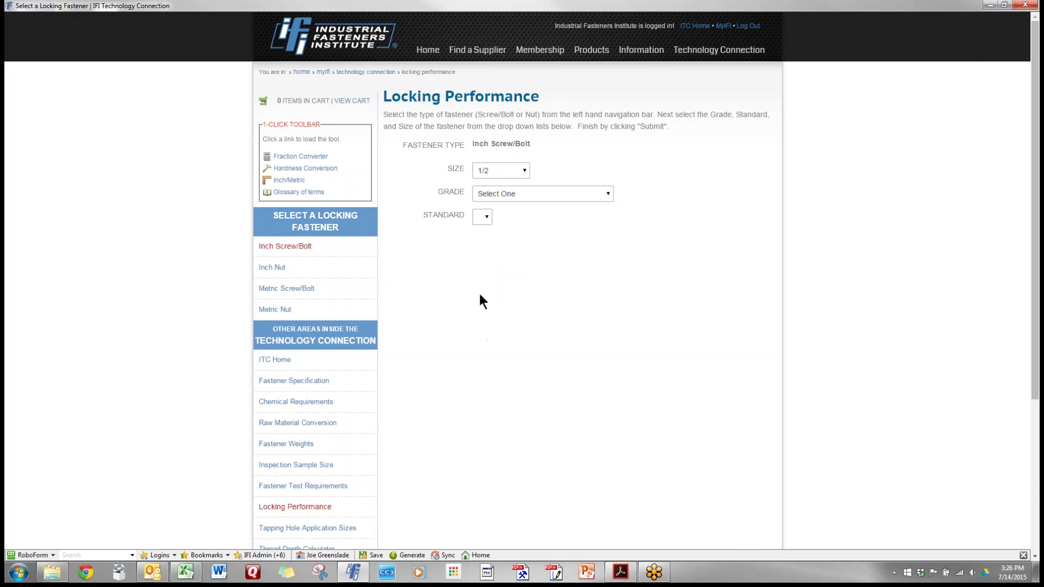
click(611, 195)
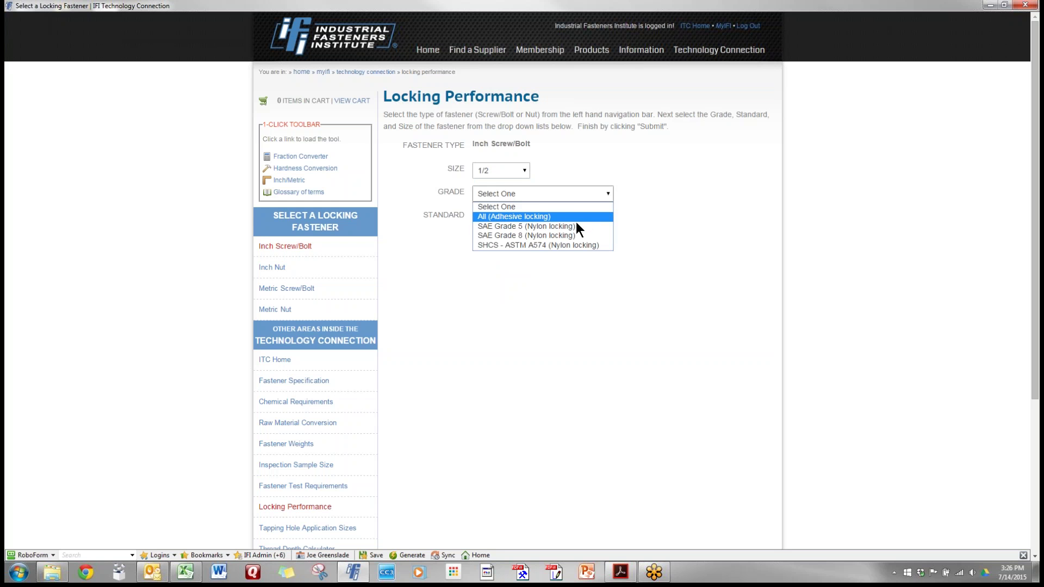
click(545, 226)
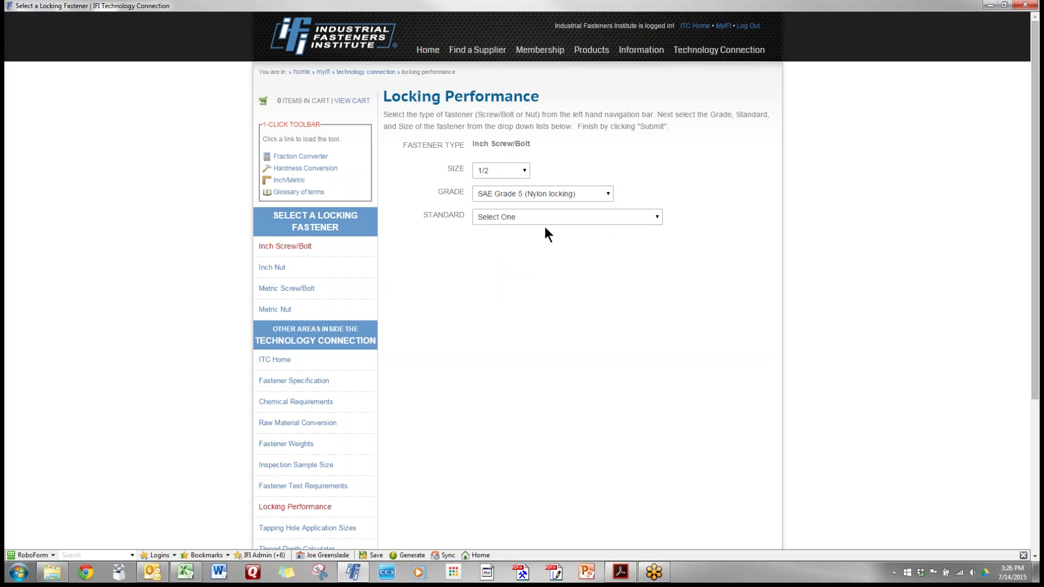
click(658, 218)
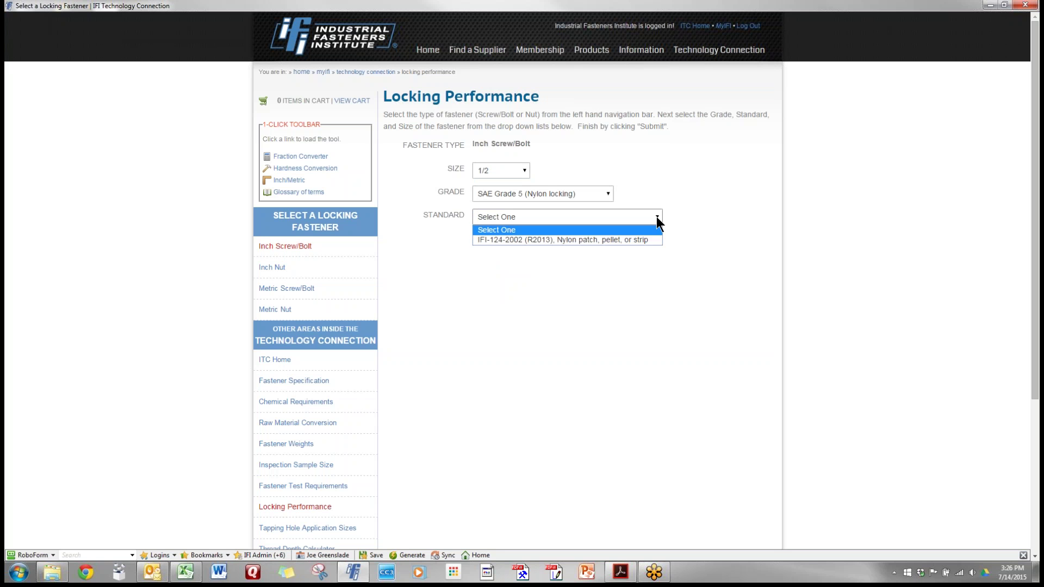
click(589, 239)
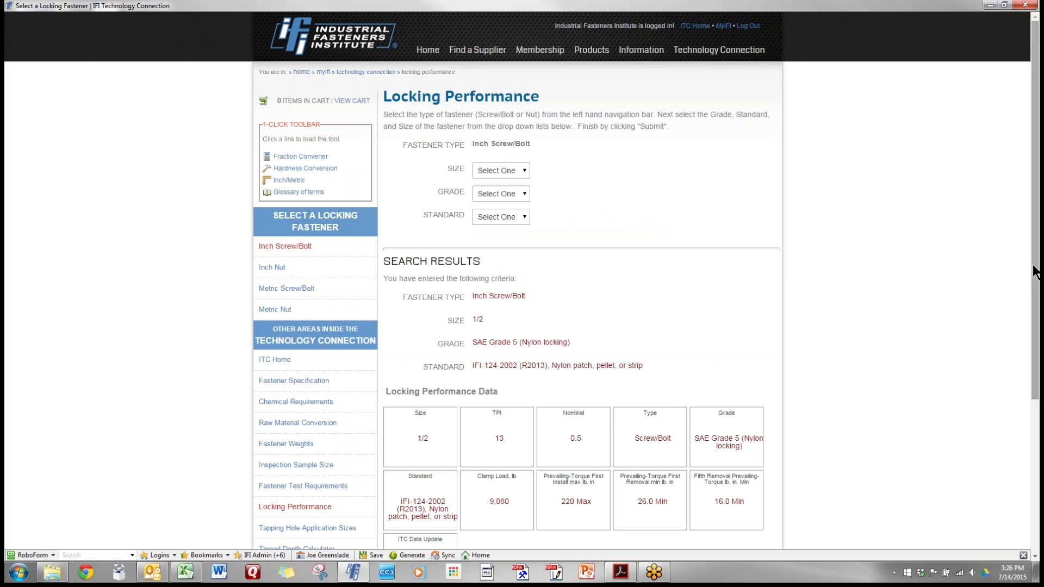
scroll(1027, 269, down, 3)
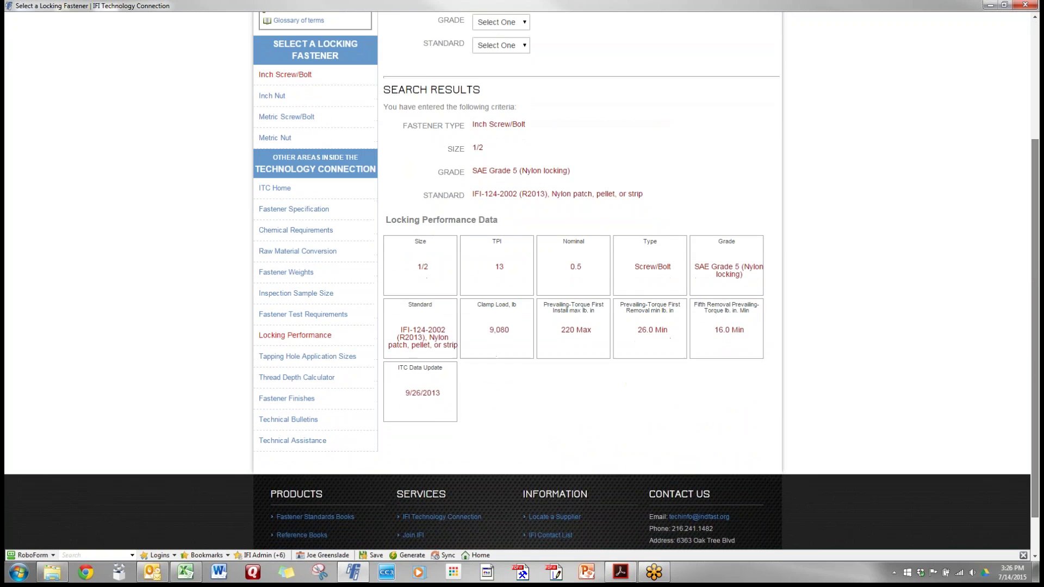
scroll(521, 281, up, 3)
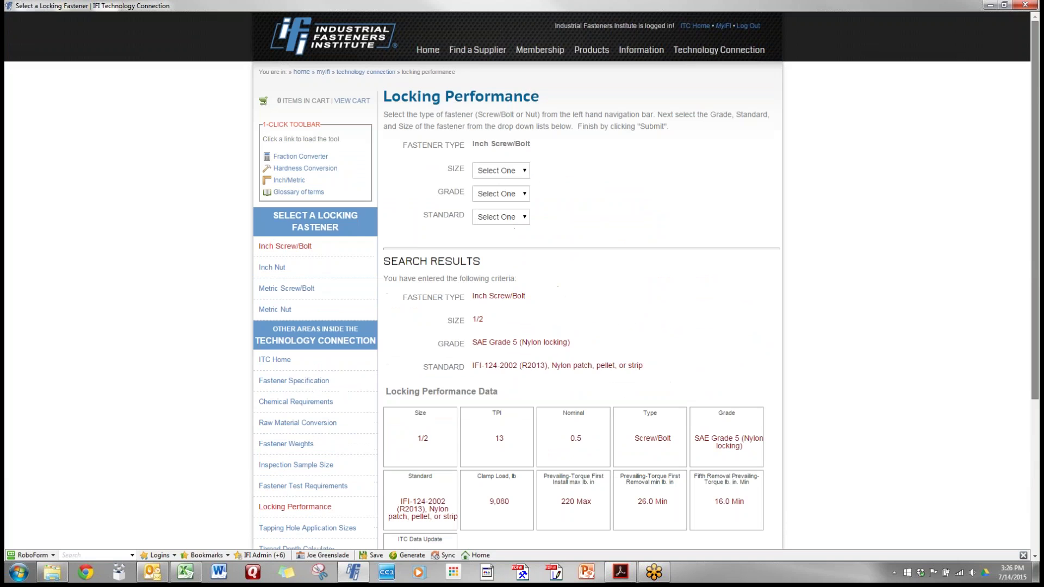
scroll(520, 280, down, 3)
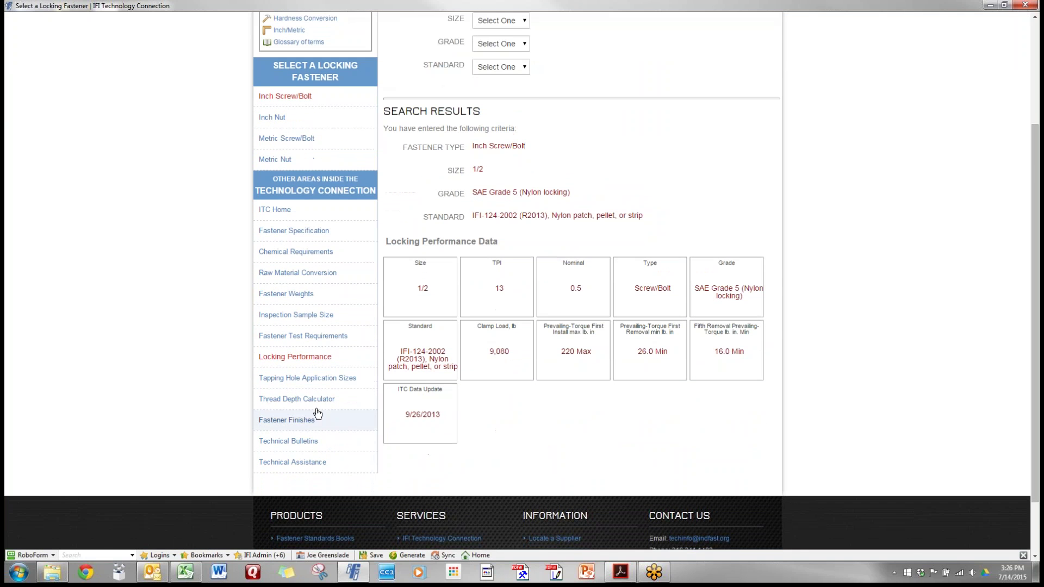
click(321, 379)
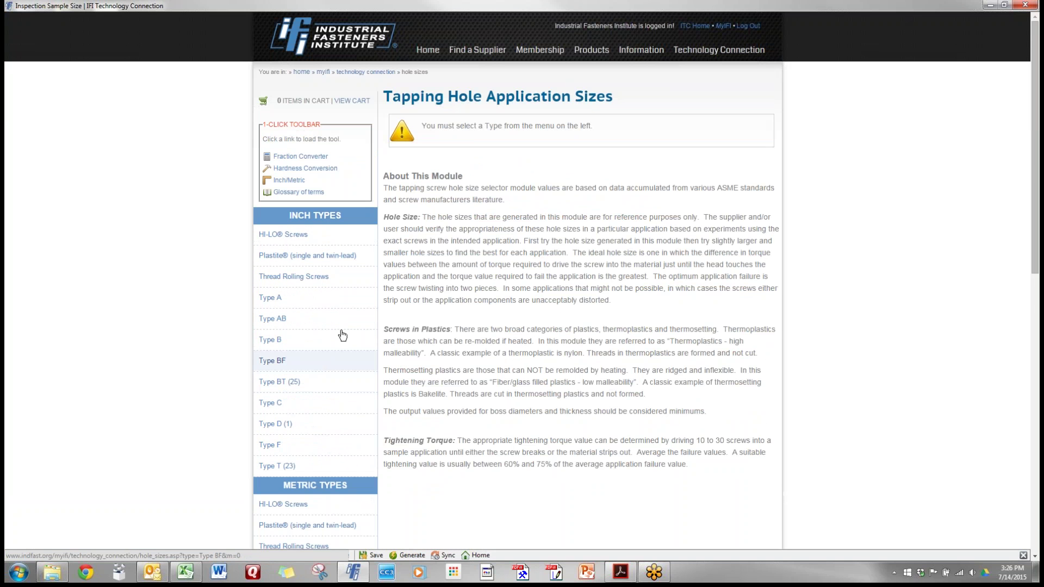
- Find the tapping hole for a #8 Type AB screw in 0.030 drilled steel sheet (0.125 in., drill 1/8)
click(267, 322)
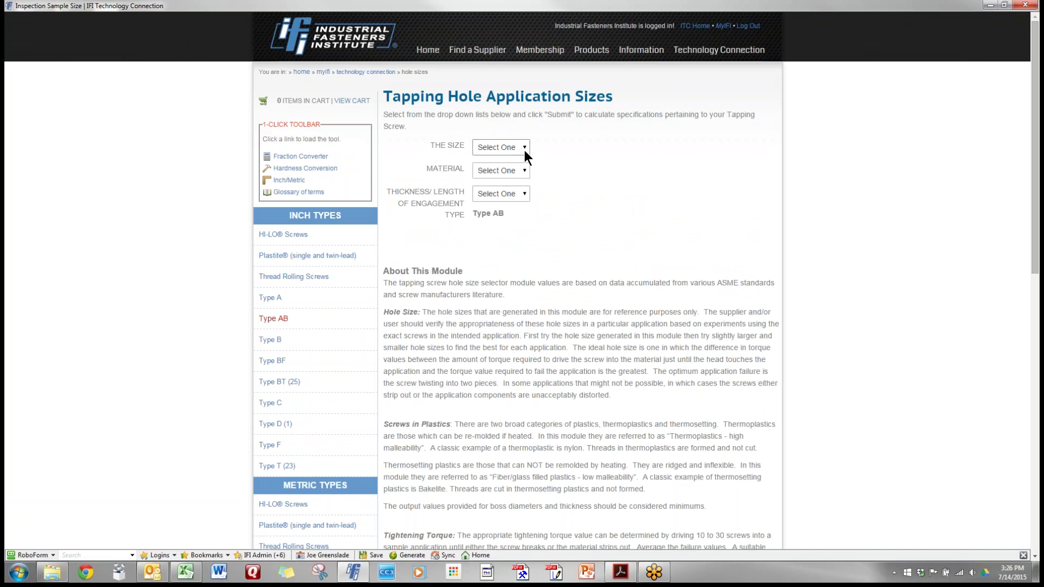
click(520, 147)
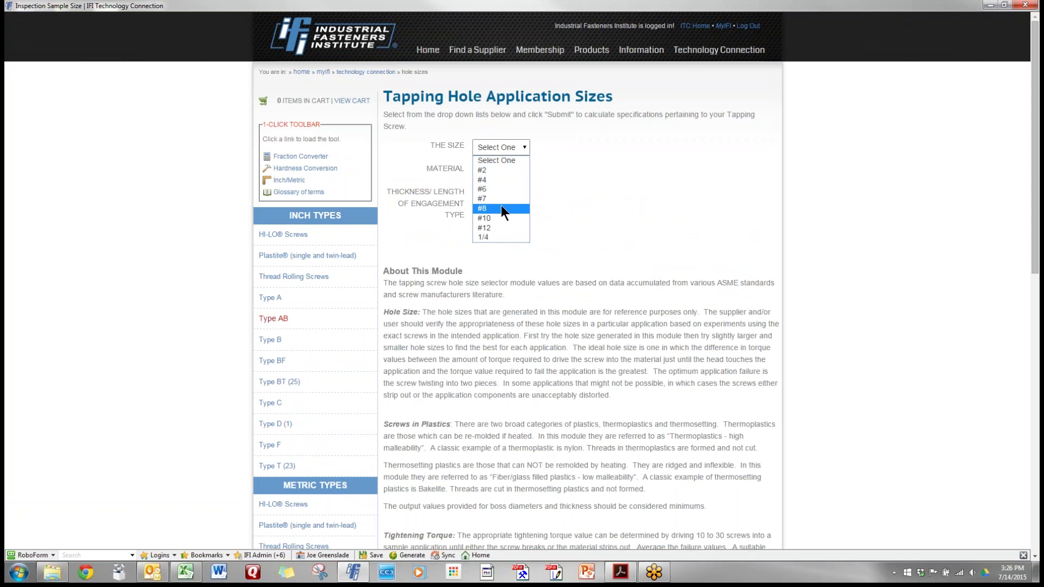
click(501, 208)
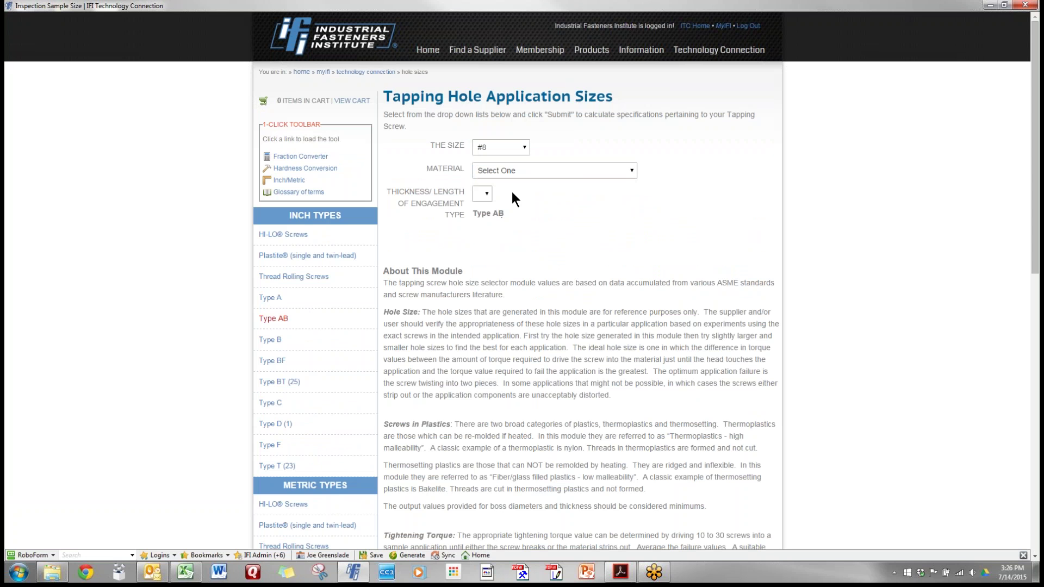
click(631, 171)
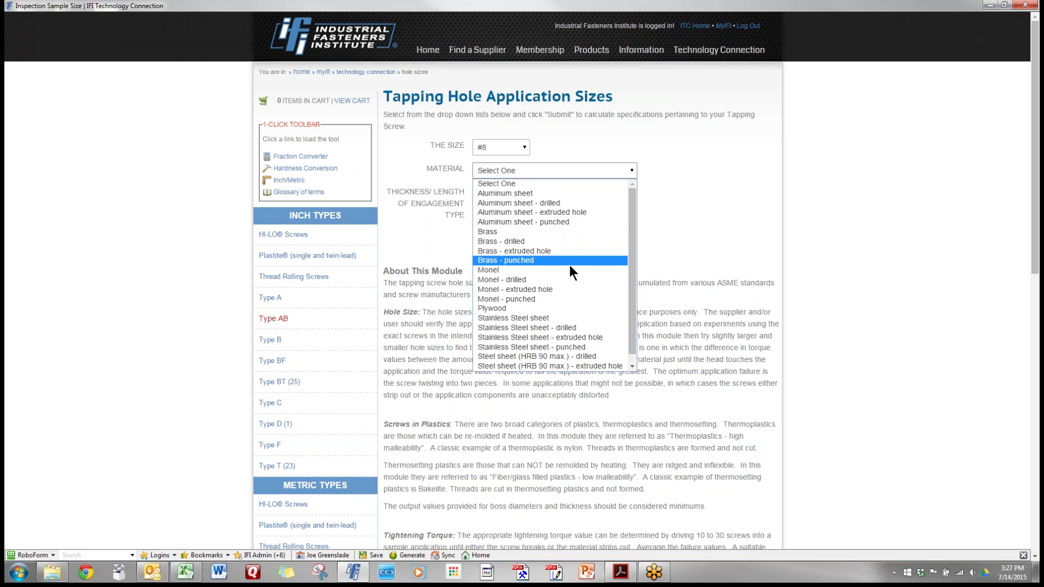
click(552, 356)
click(525, 194)
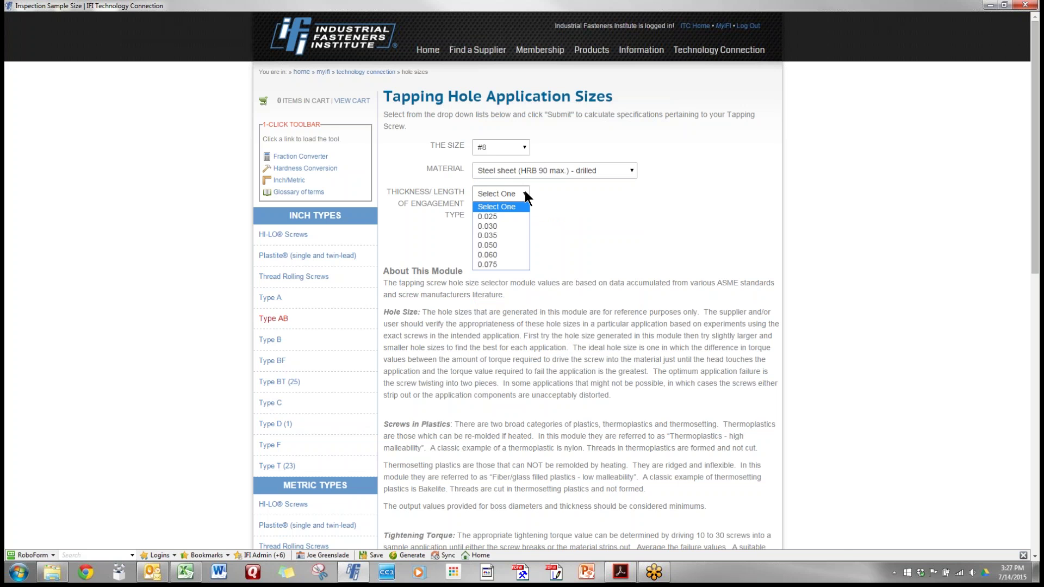
click(507, 225)
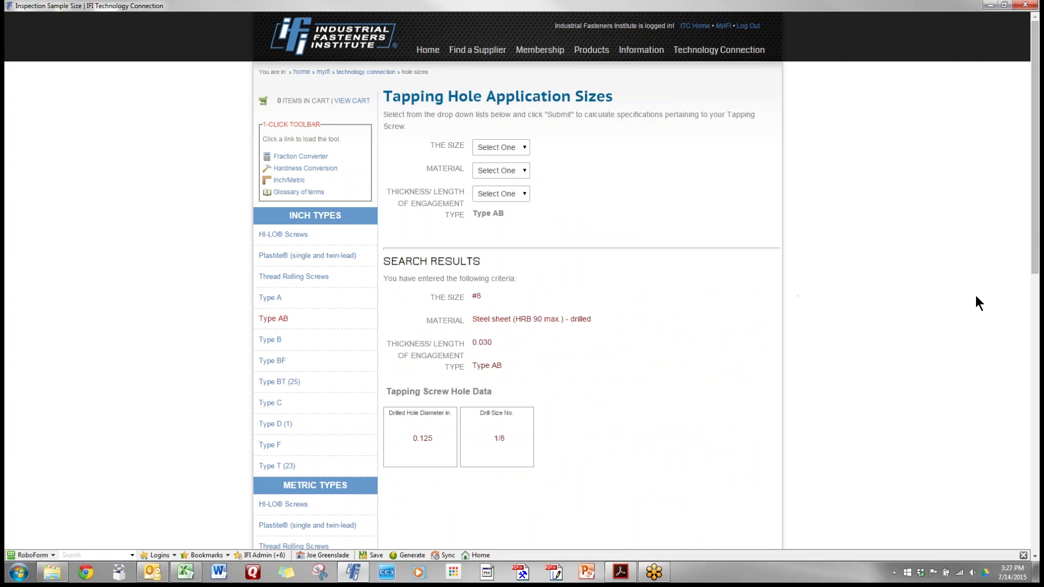
drag(1035, 163, 1035, 228)
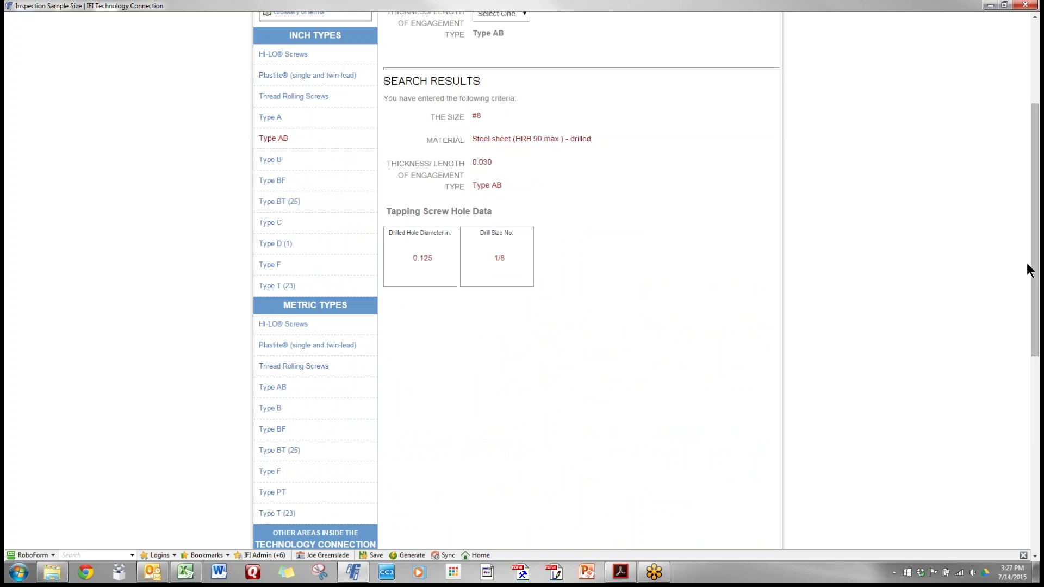
drag(1034, 270, 1035, 420)
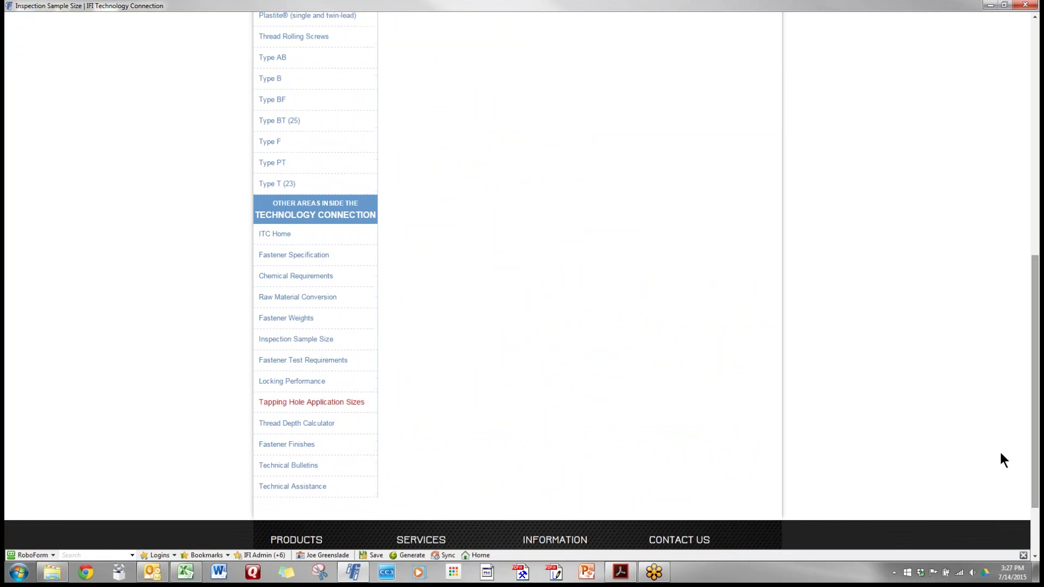
- Calculate thread engagement for 1/2-13 UNC Grade 5 in Cast Iron - 50 KSI/ 360 Mpa (minimum 0.365 in.)
click(296, 423)
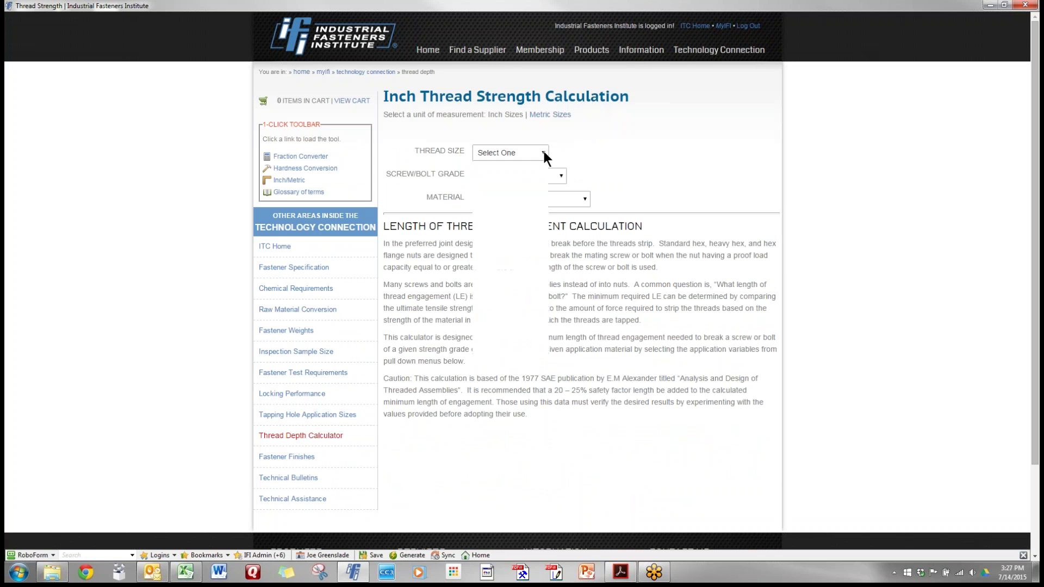
click(544, 153)
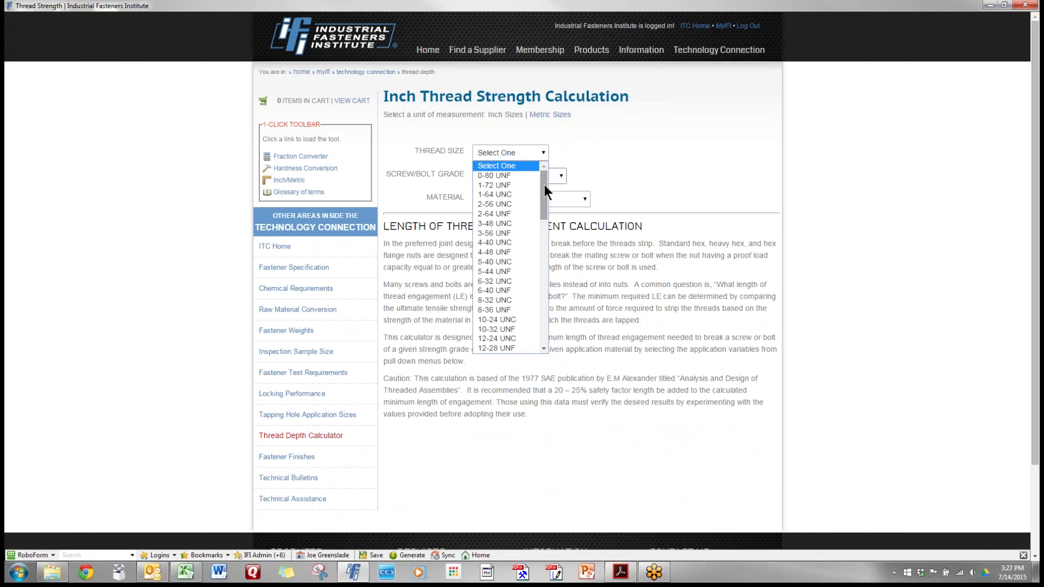
drag(543, 184, 550, 217)
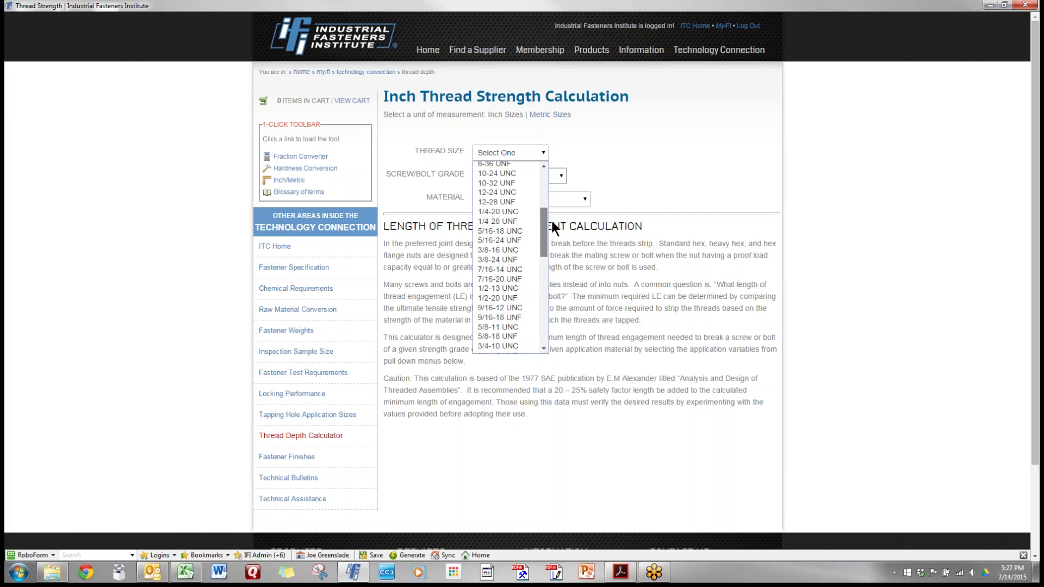
scroll(551, 219, down, 2)
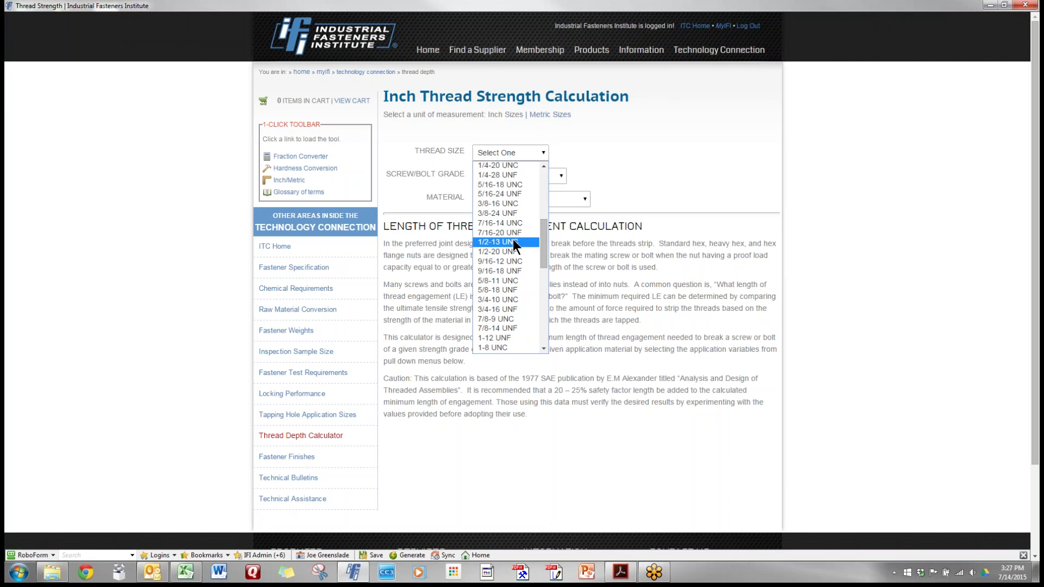
click(513, 242)
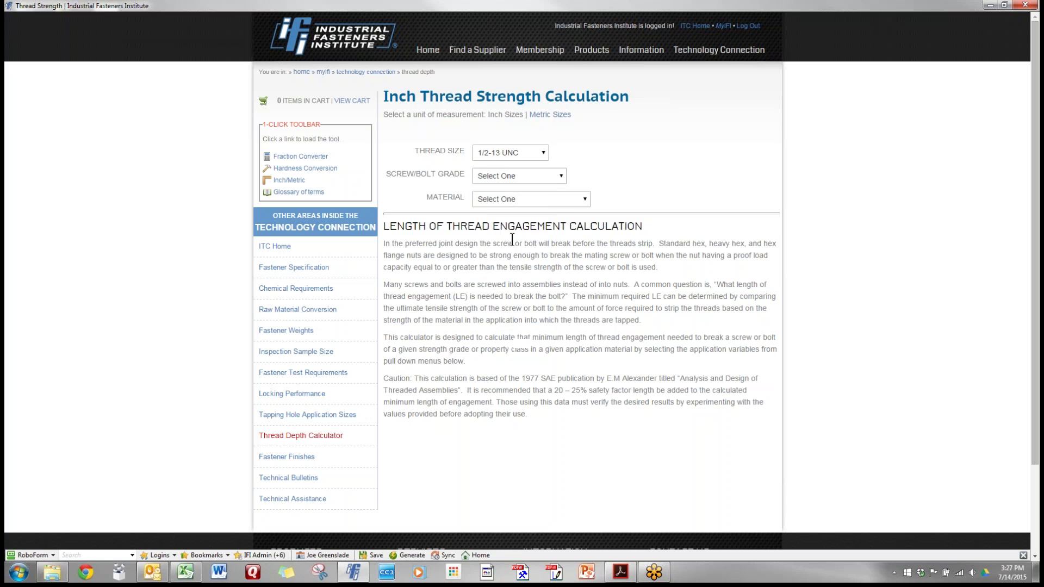
click(562, 178)
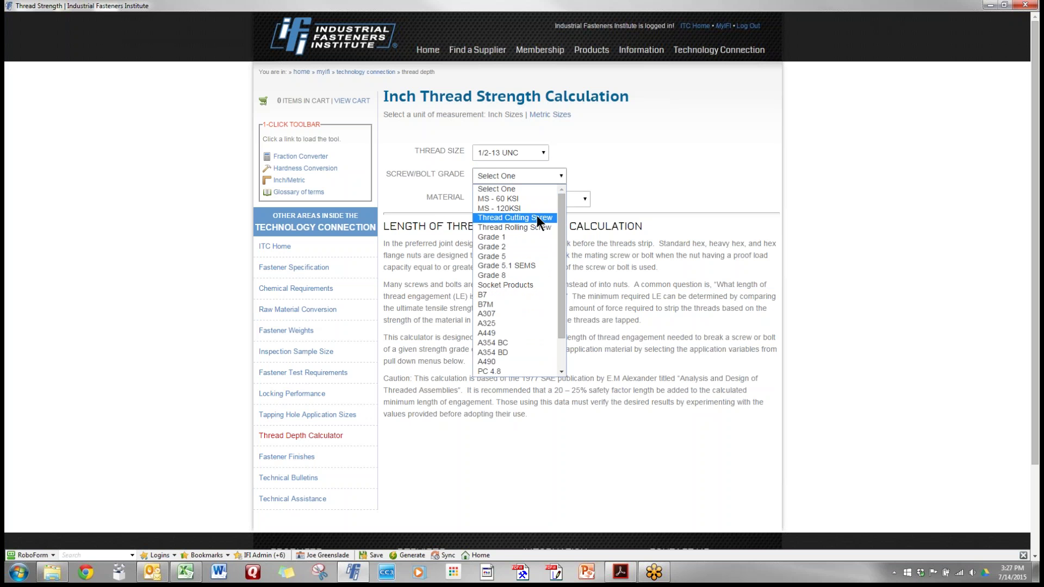
click(495, 256)
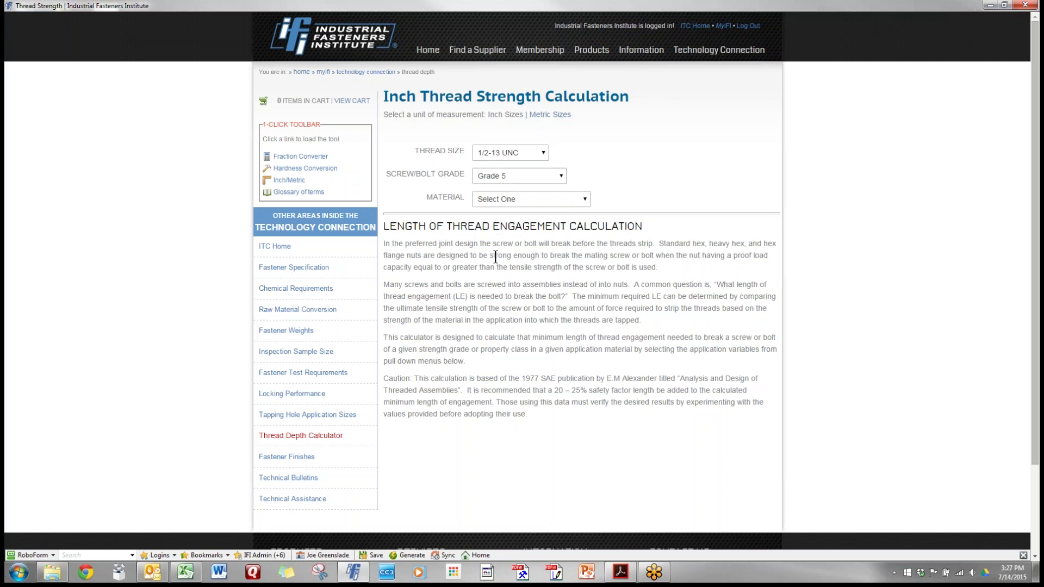
click(585, 197)
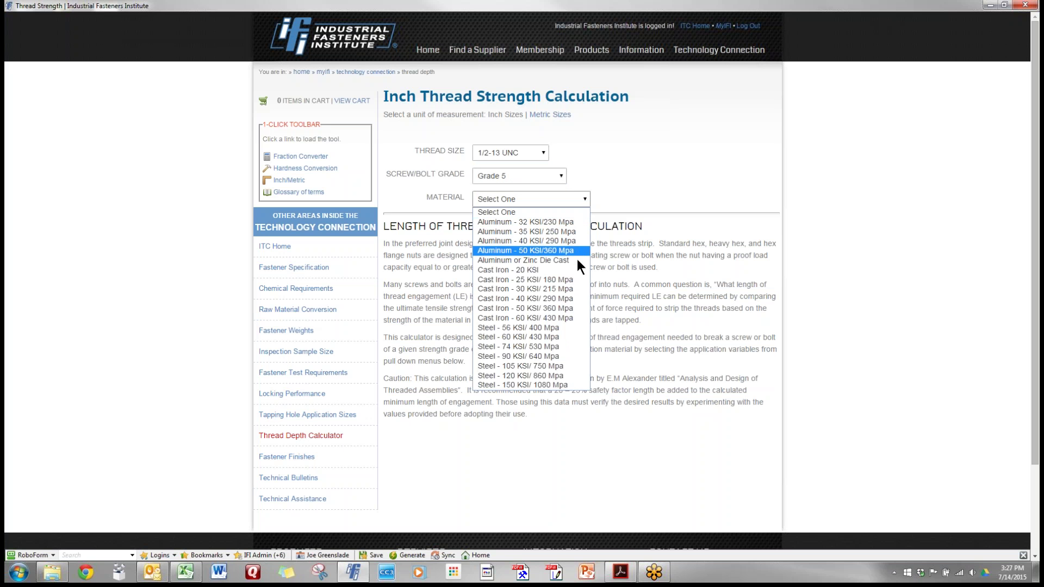
click(560, 308)
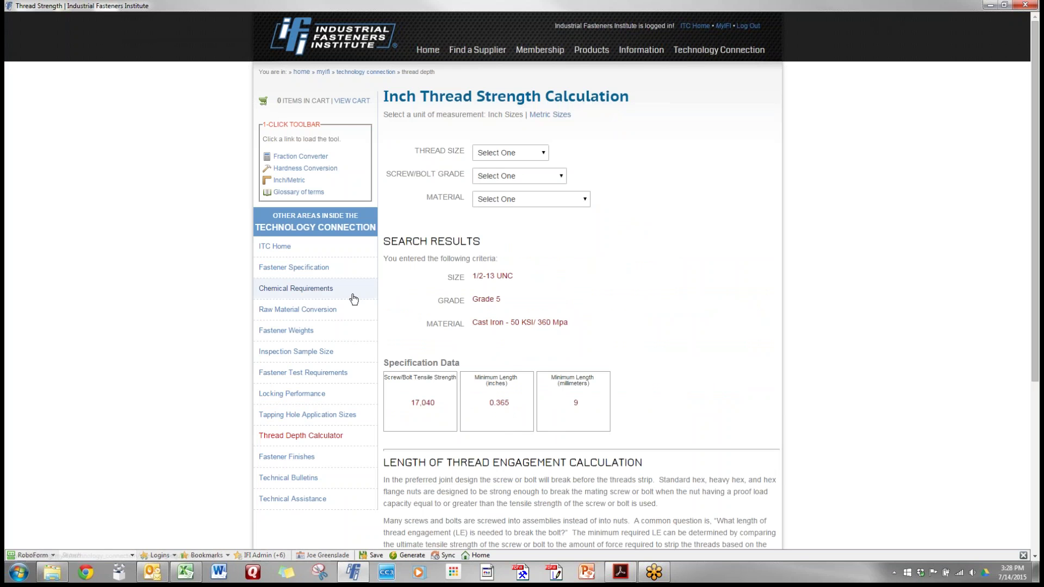
- Show the DACROMET® XL finish specifications (K factor 0.1, Silver Gray), then return to the finish selection form
click(292, 459)
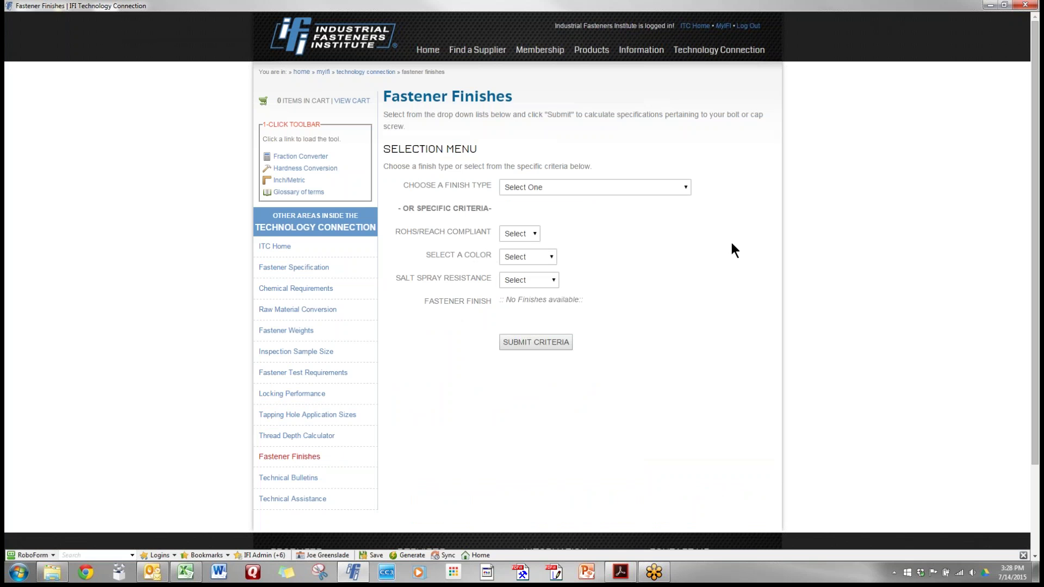
click(685, 187)
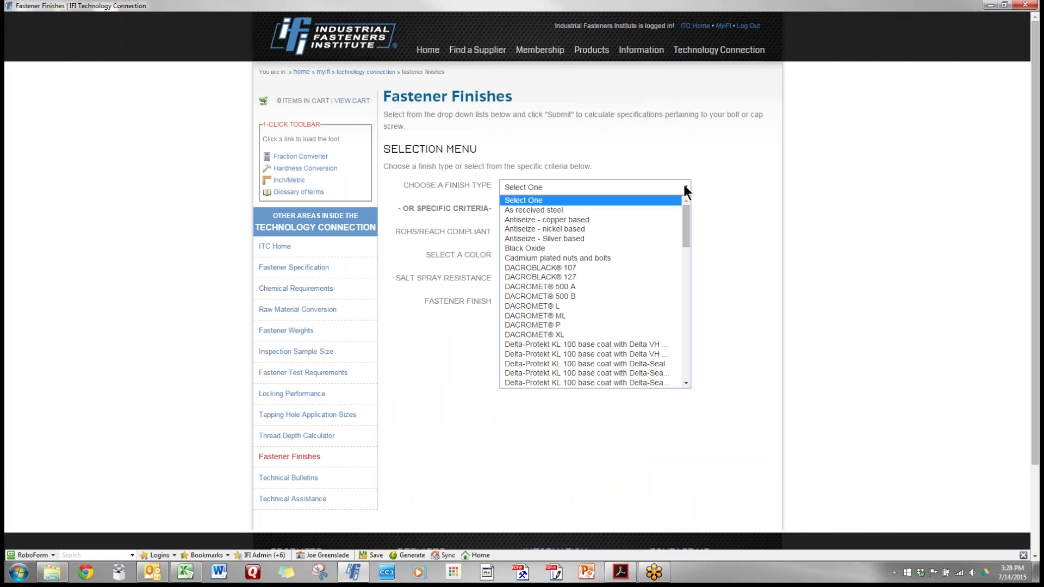
drag(686, 207, 690, 231)
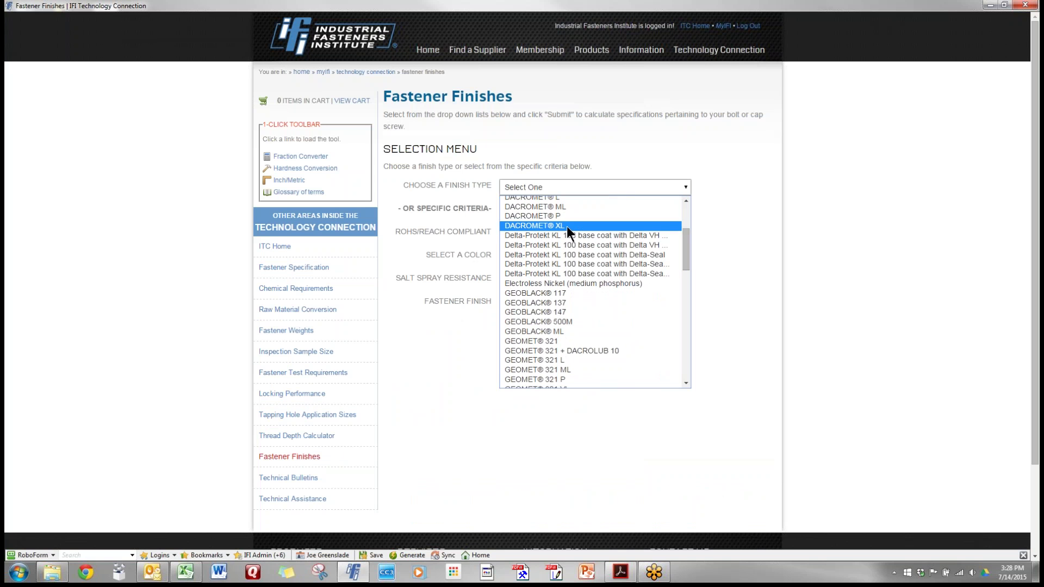
click(565, 226)
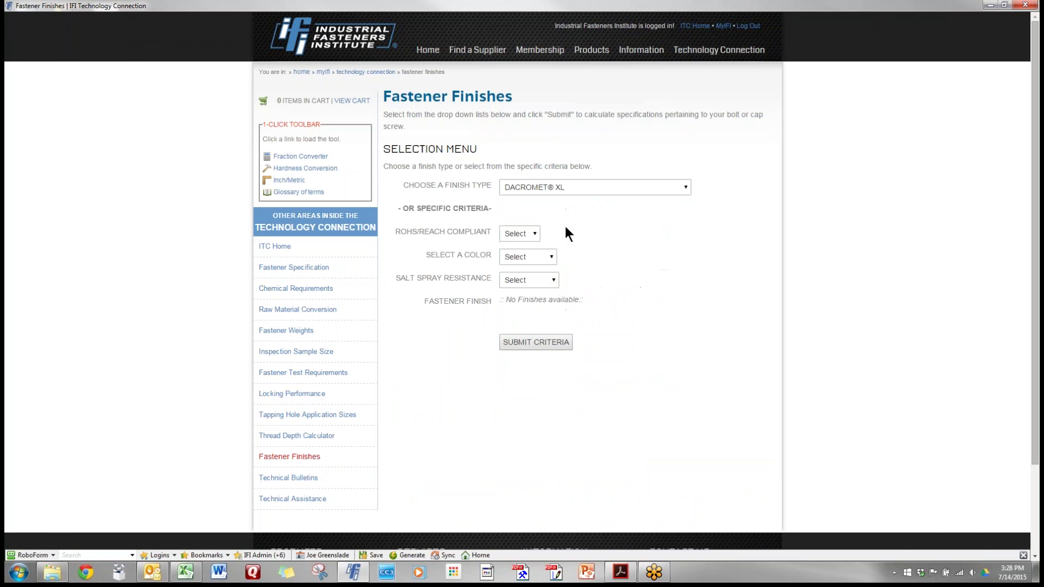
click(550, 340)
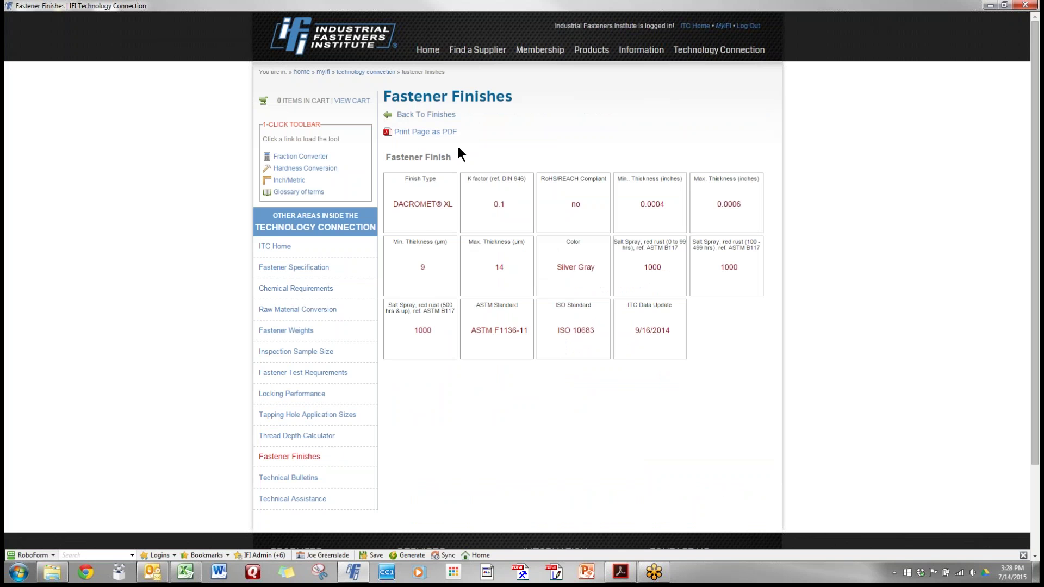
click(443, 116)
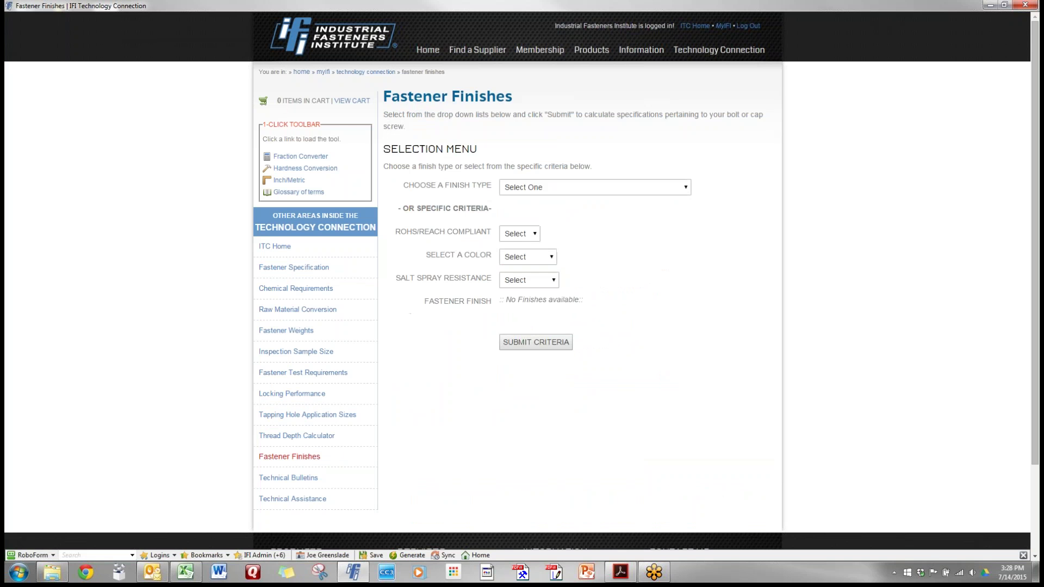
- Filter finishes to RoHS/REACH compliant, Silver/Gray colour and 100-499 salt spray resistance
click(536, 233)
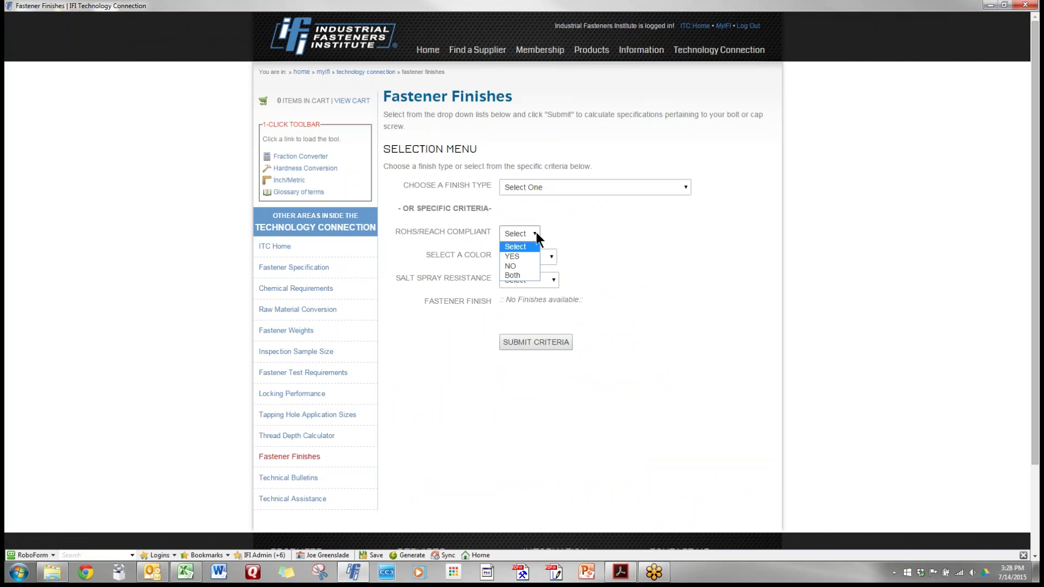
click(523, 257)
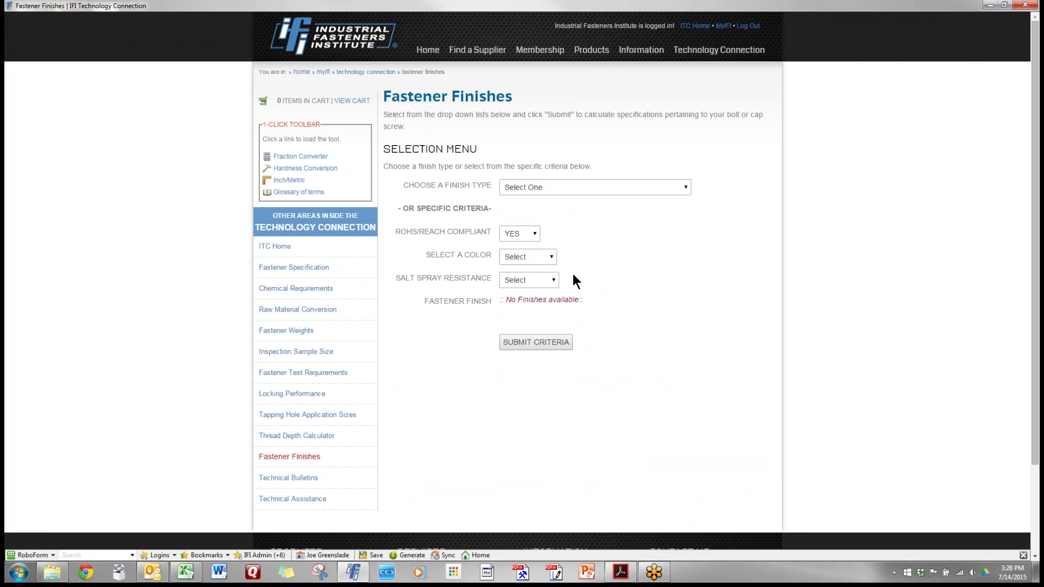
click(549, 252)
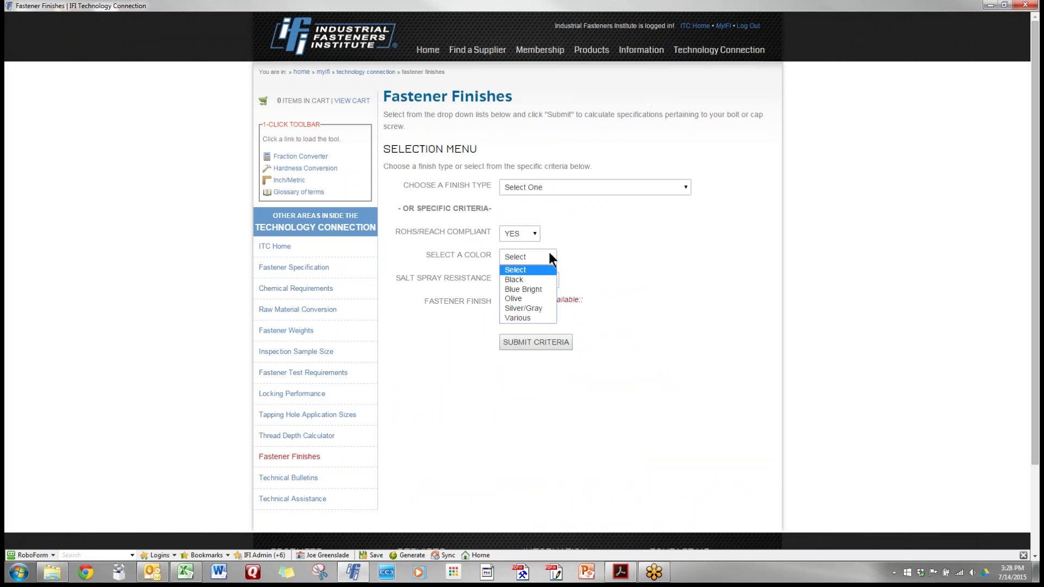
click(524, 309)
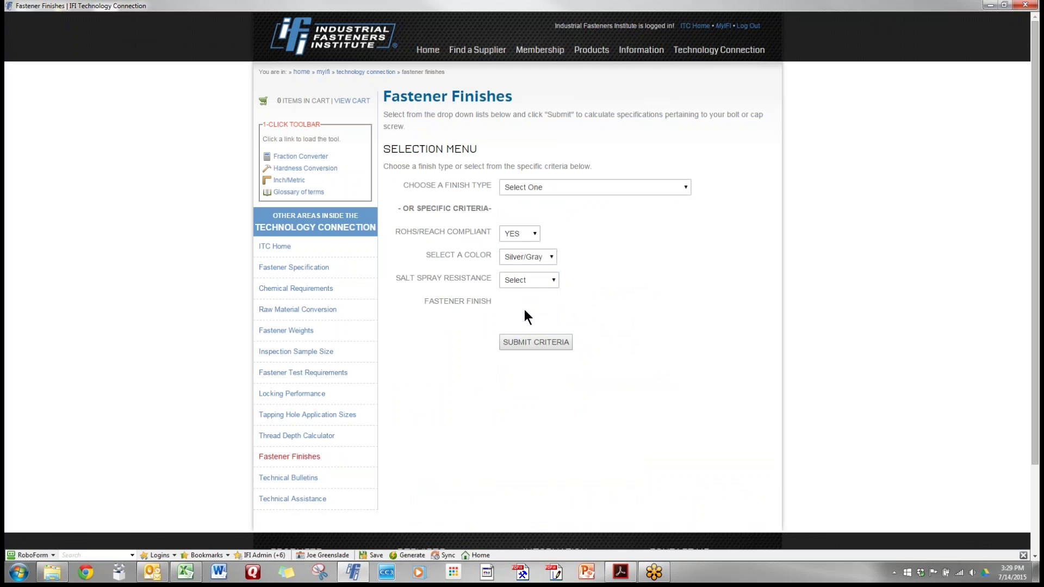
click(552, 279)
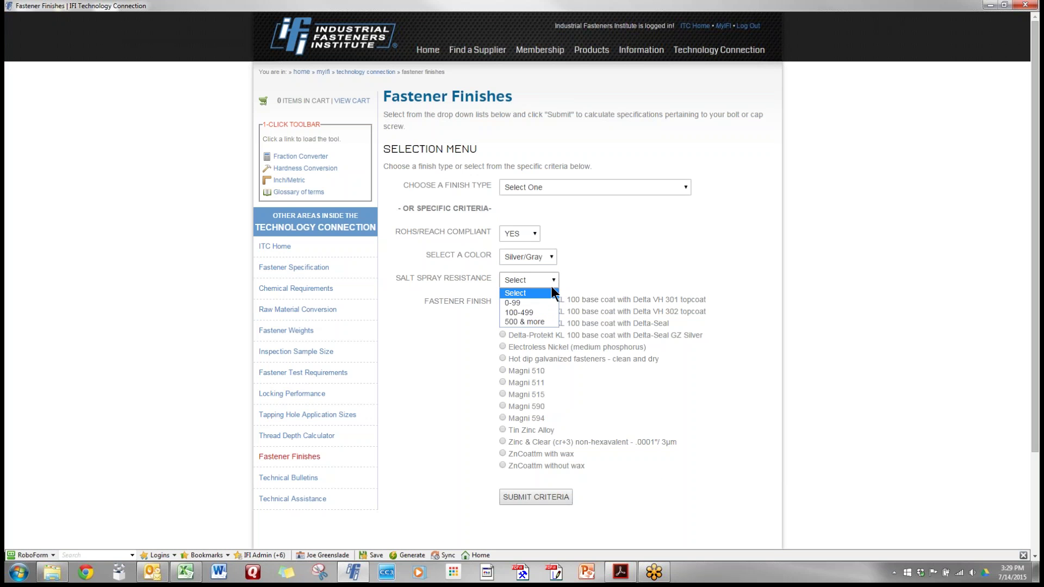
click(534, 313)
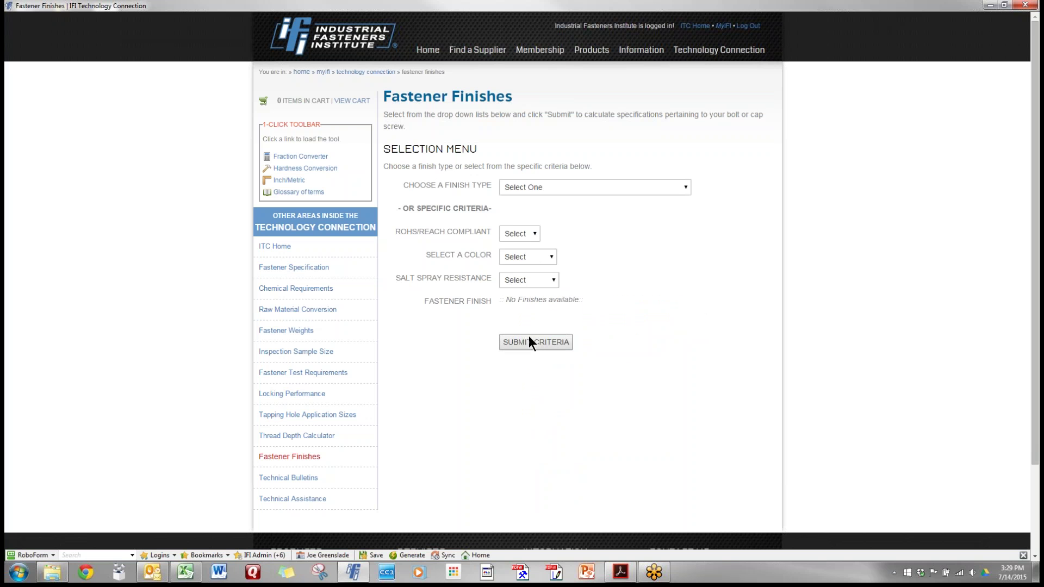
- Reapply RoHS/REACH YES and Silver/Gray filters and show the Magni 594 specifications
click(530, 234)
click(526, 255)
click(546, 256)
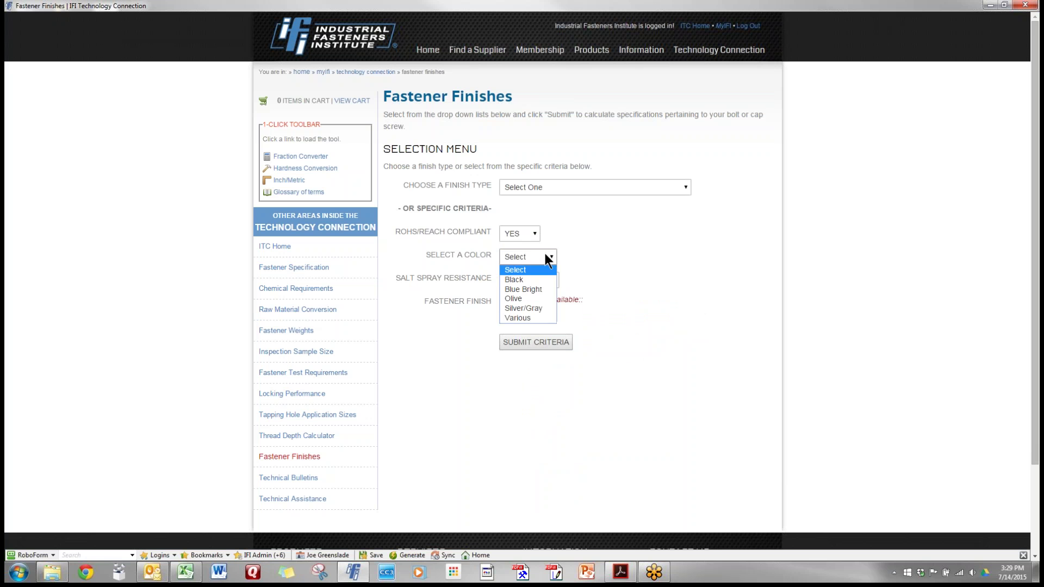
click(523, 310)
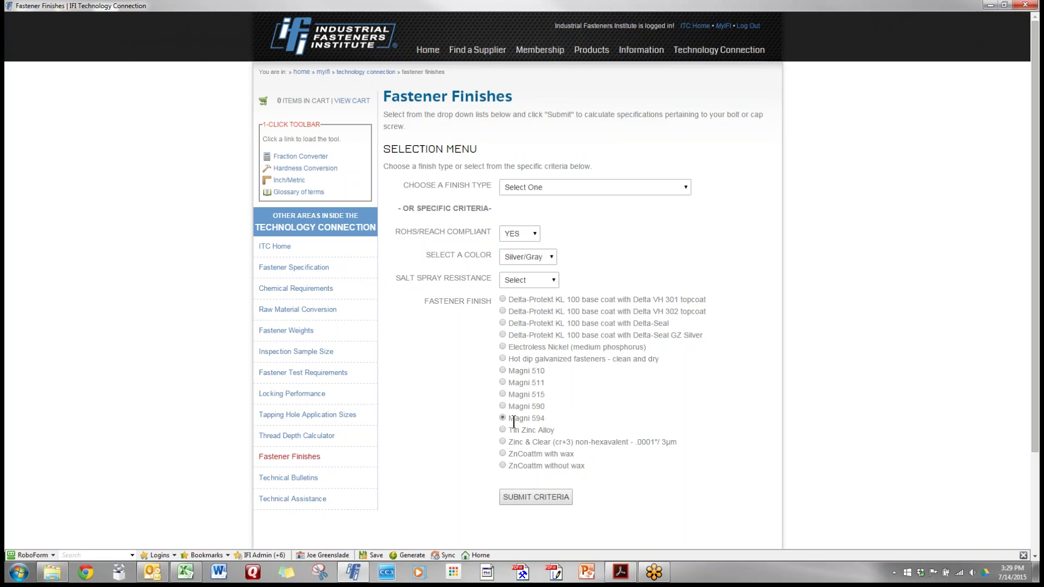
click(543, 498)
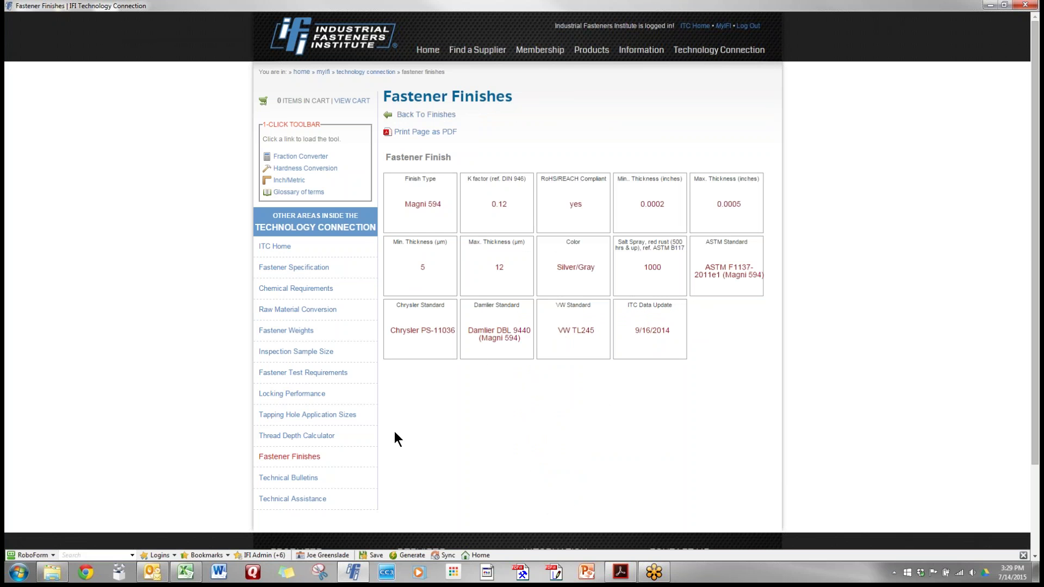
- Download the first Hydrogen Embrittlement bulletin from the Technical Bulletin Library and open its PDF
click(315, 479)
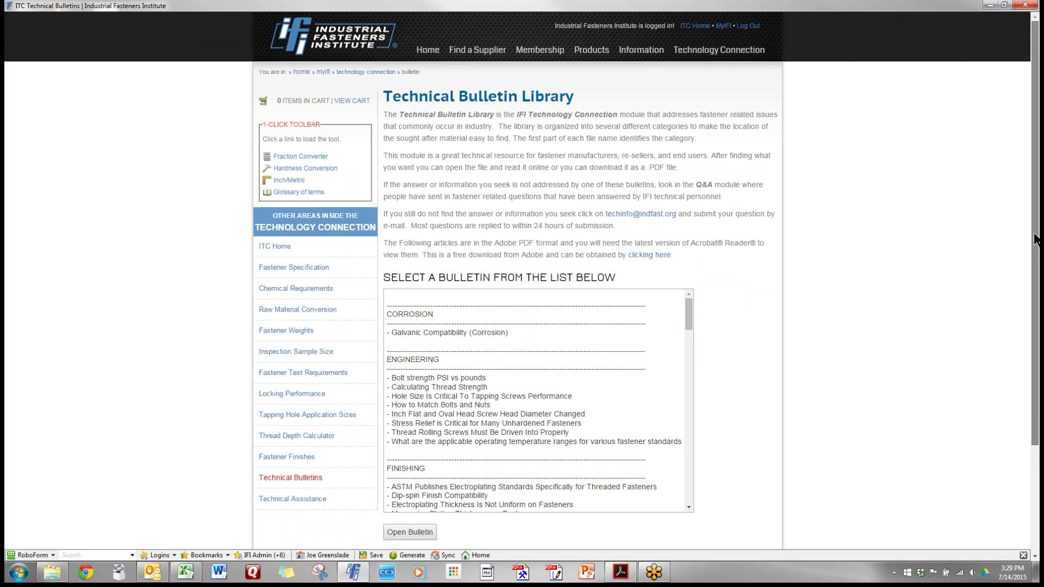
scroll(1036, 242, down, 1)
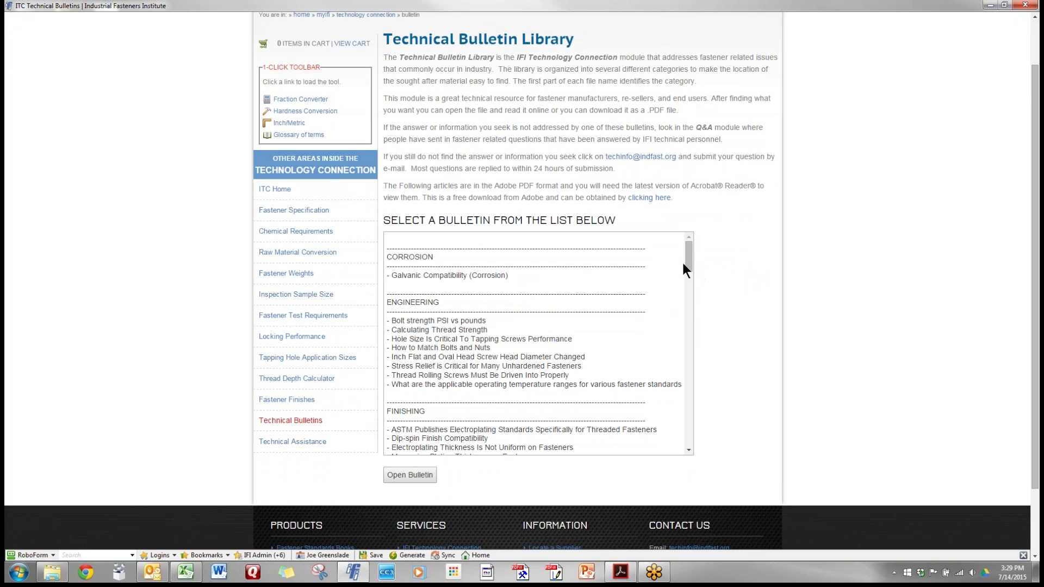
drag(687, 256, 725, 298)
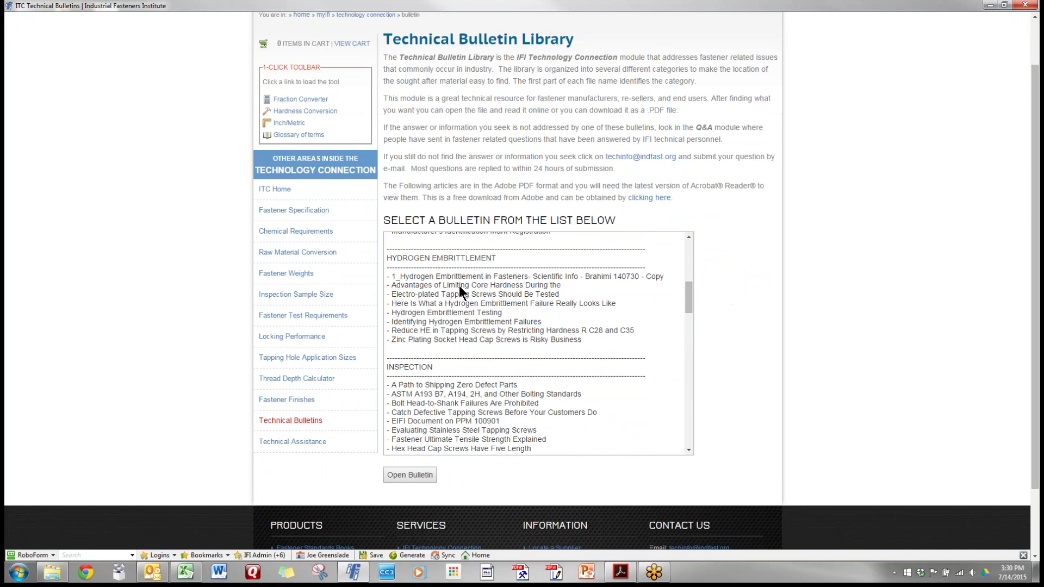
click(422, 277)
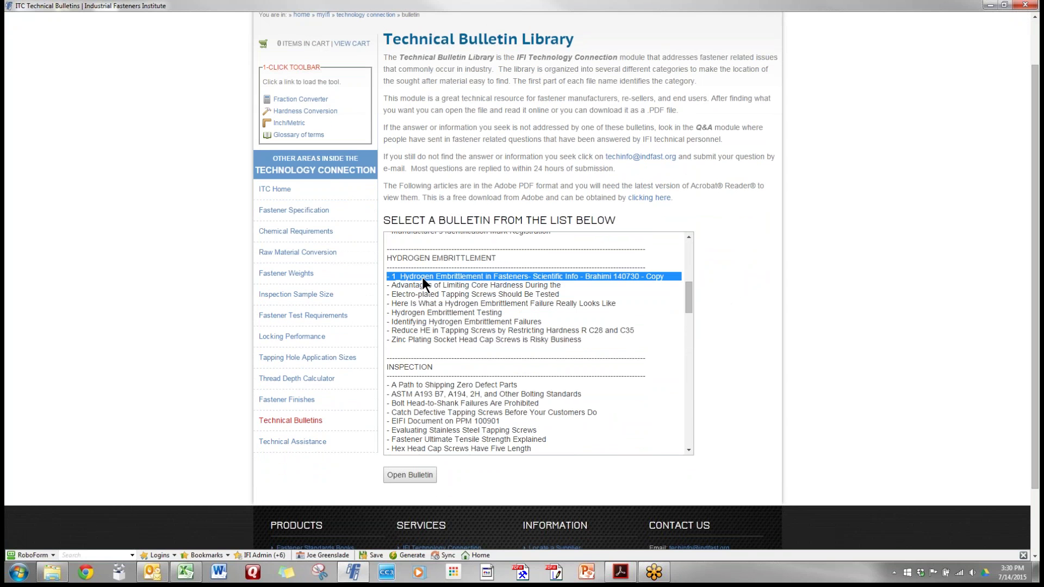
click(405, 474)
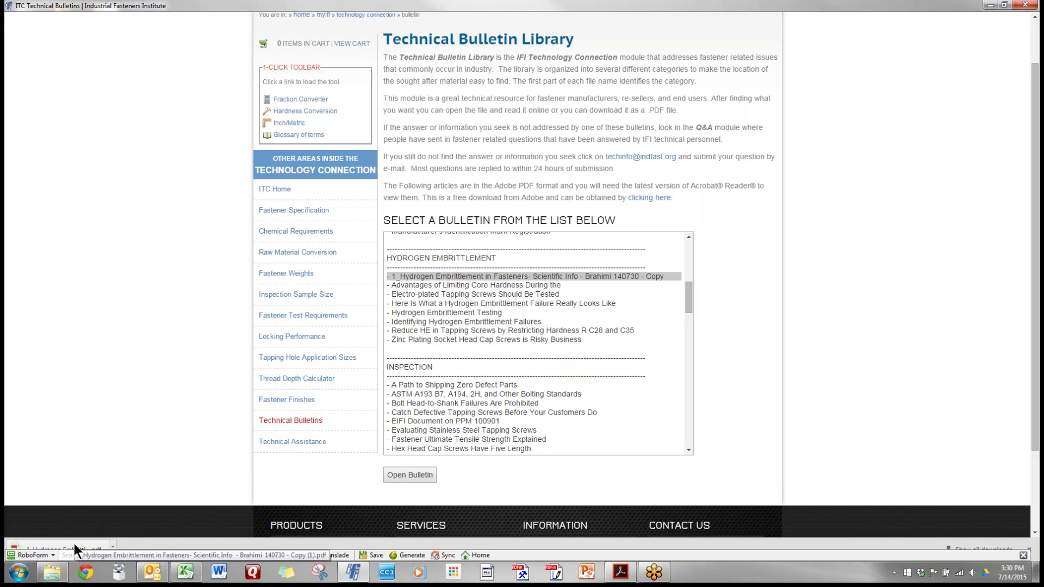
click(74, 544)
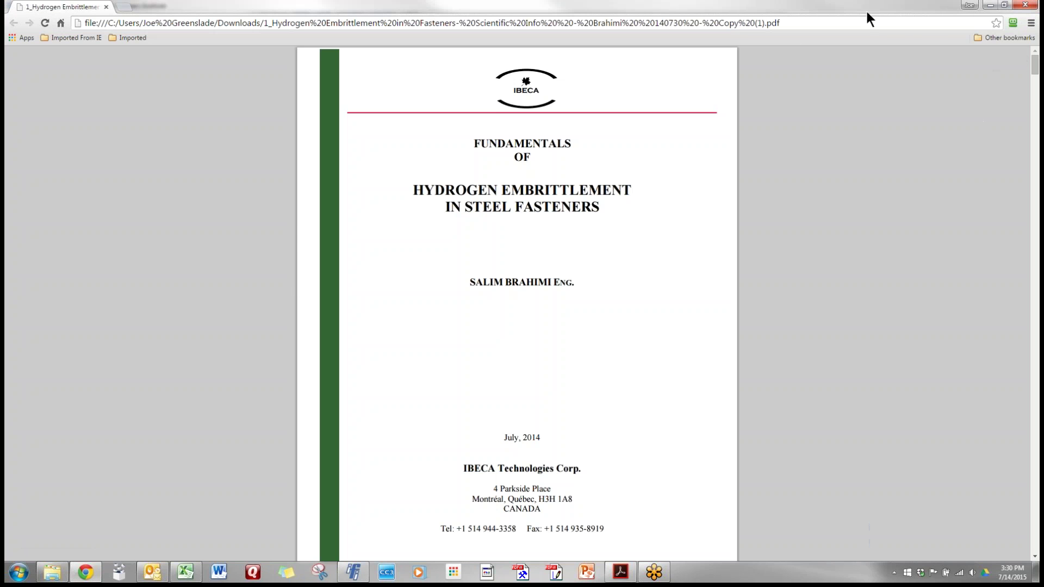
- Close the hydrogen embrittlement bulletin PDF window
click(1026, 5)
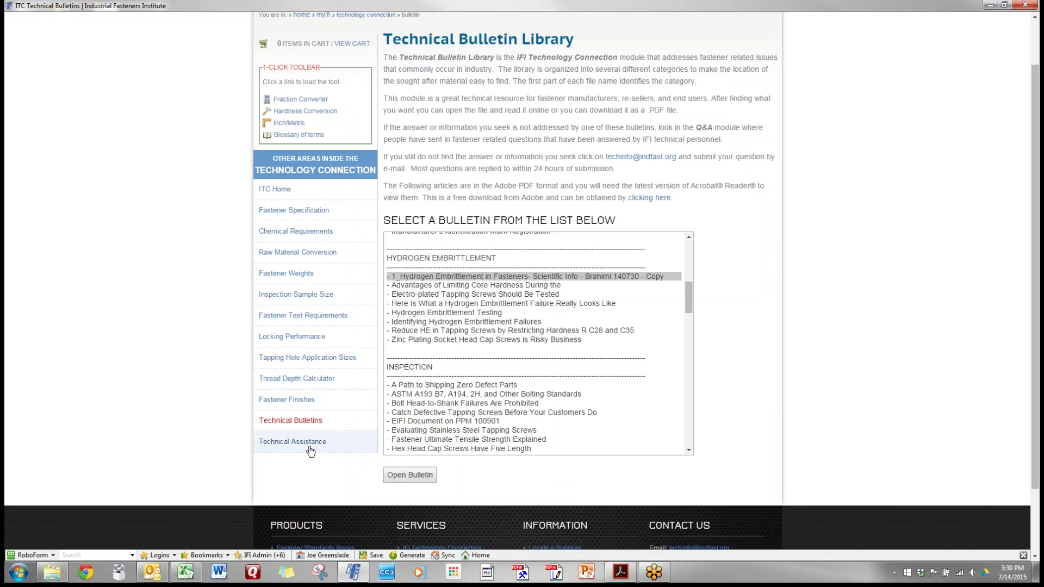
- Open the Technical Assistance form and move from the YOUR NAME field to YOUR EMAIL
click(305, 443)
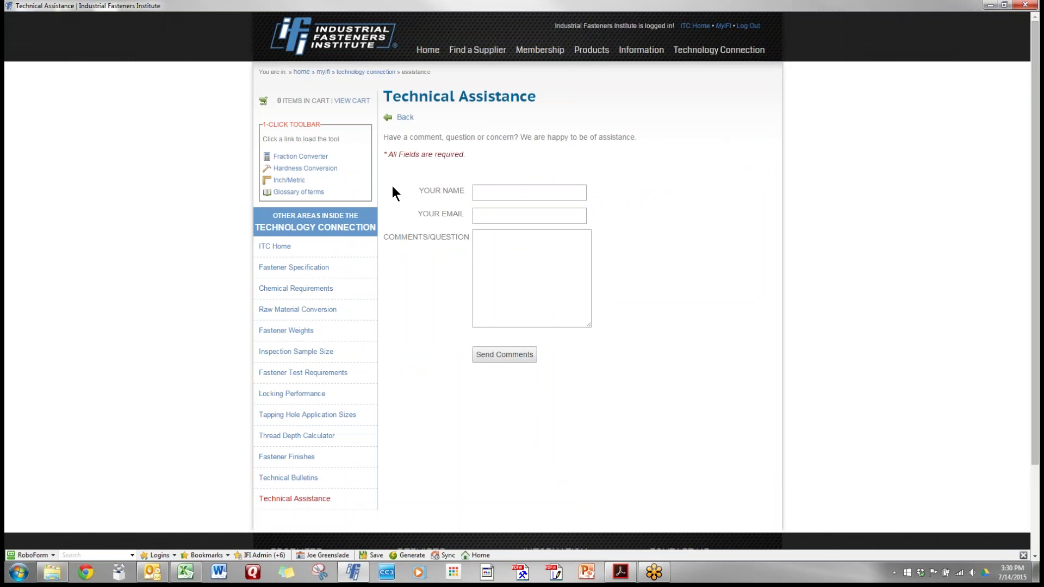
click(477, 192)
key(Tab)
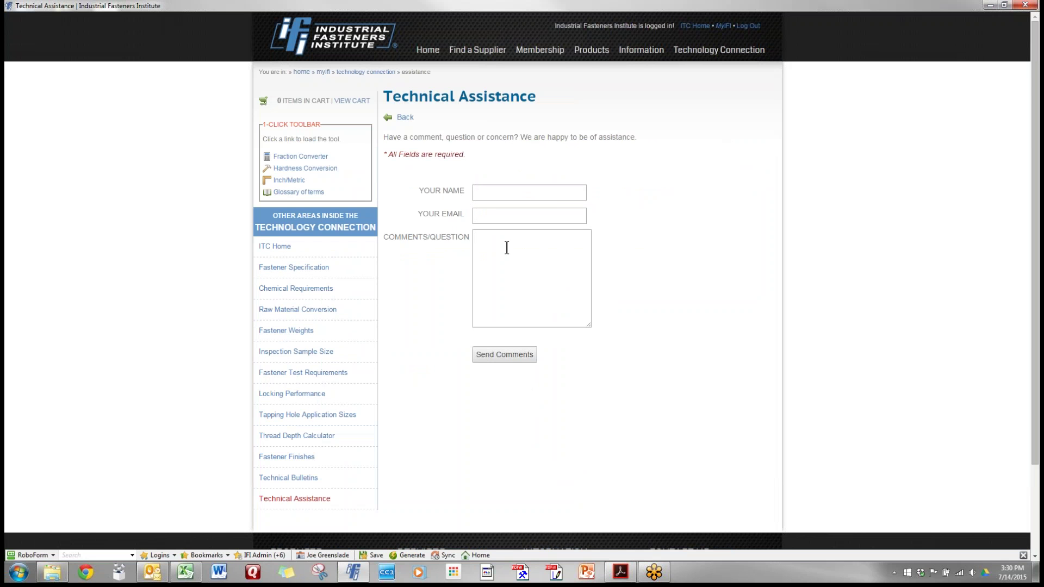